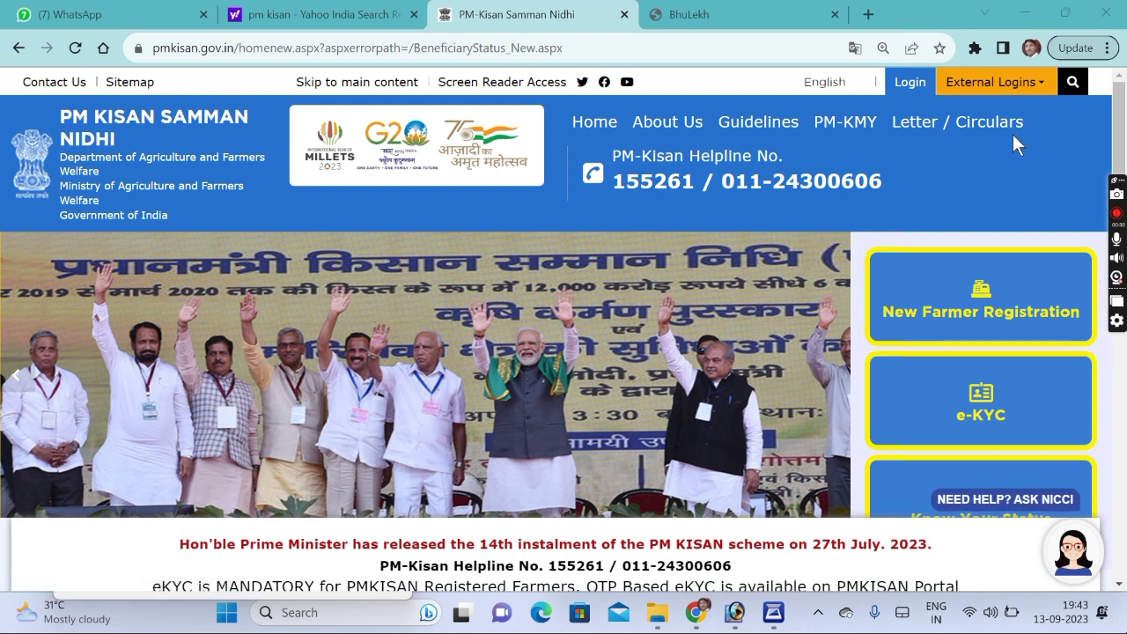
# Log in through External Logins as a CSC operator to open the CSC Dashboard.
pyautogui.click(986, 88)
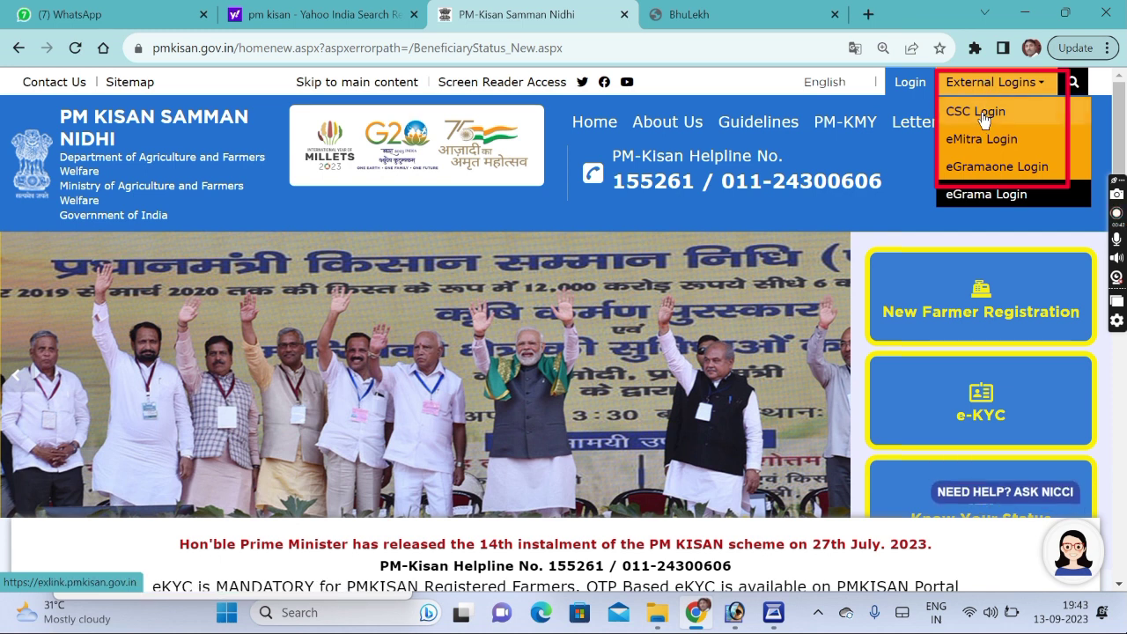
pyautogui.click(975, 112)
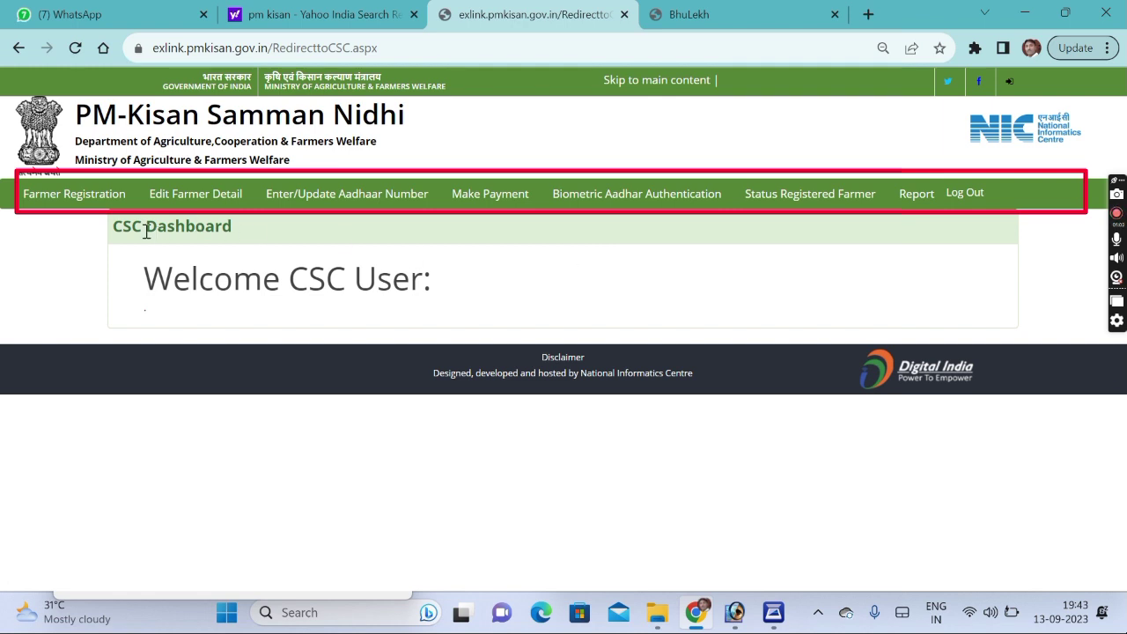
# Start Farmer Registration, search the pasted Aadhaar number, and enter the farmer's registered mobile number.
pyautogui.click(79, 205)
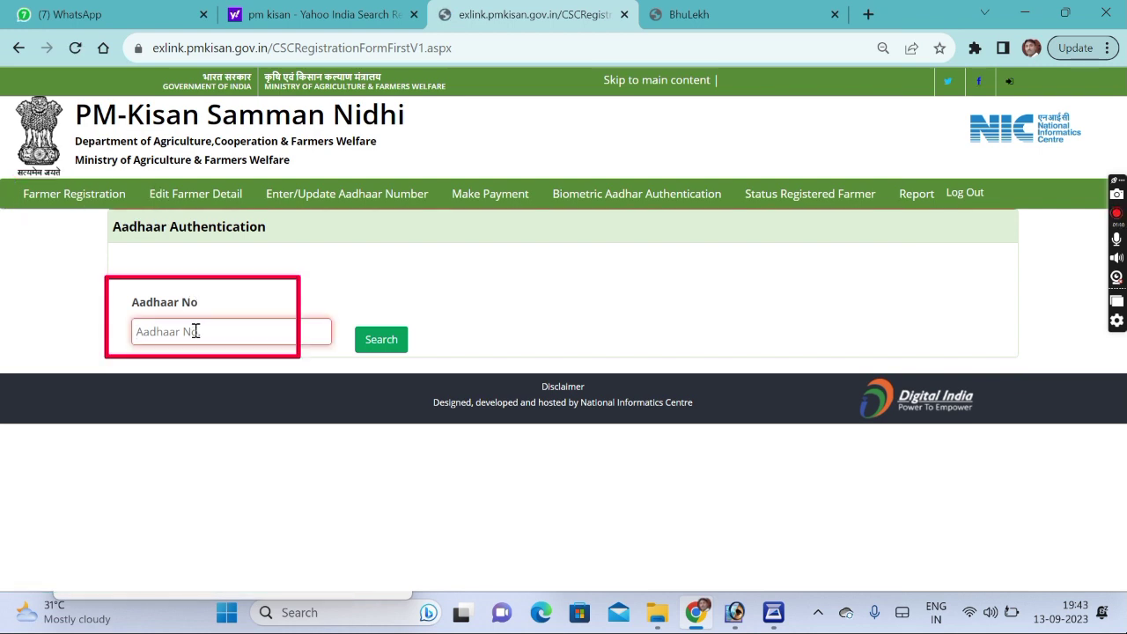
pyautogui.click(195, 331)
pyautogui.hotkey('ctrl', 'v')
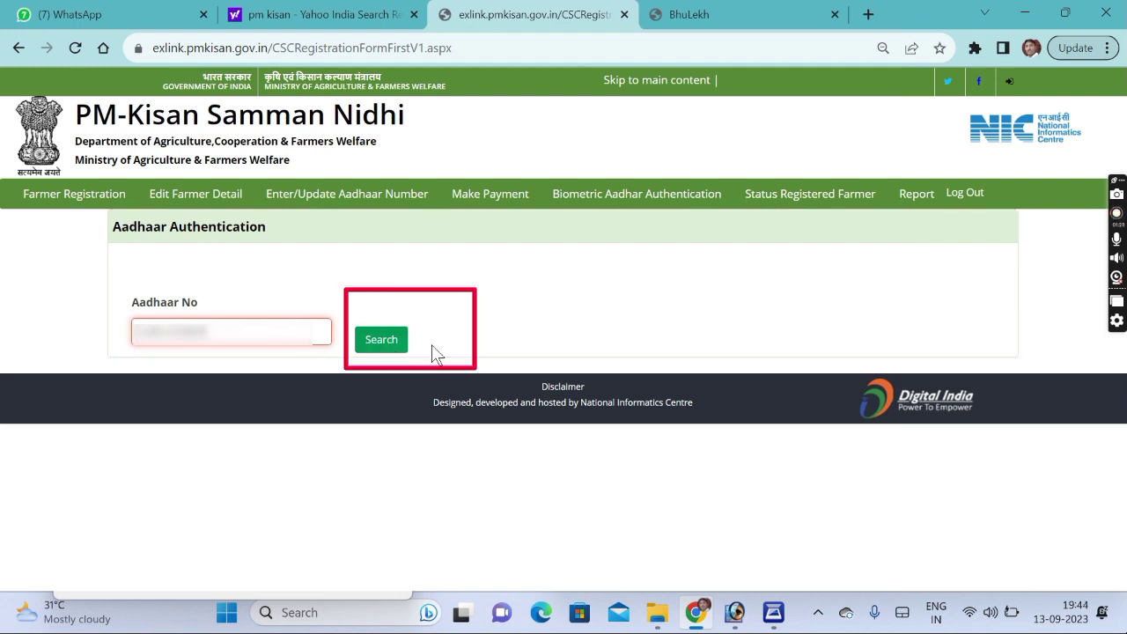
pyautogui.click(382, 341)
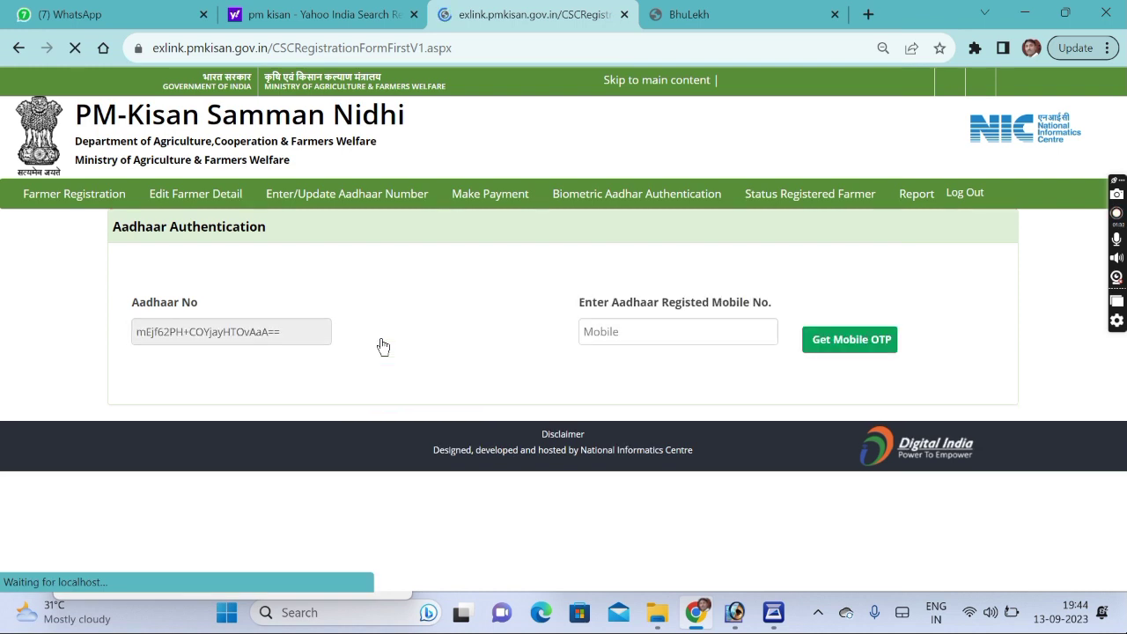
pyautogui.click(630, 332)
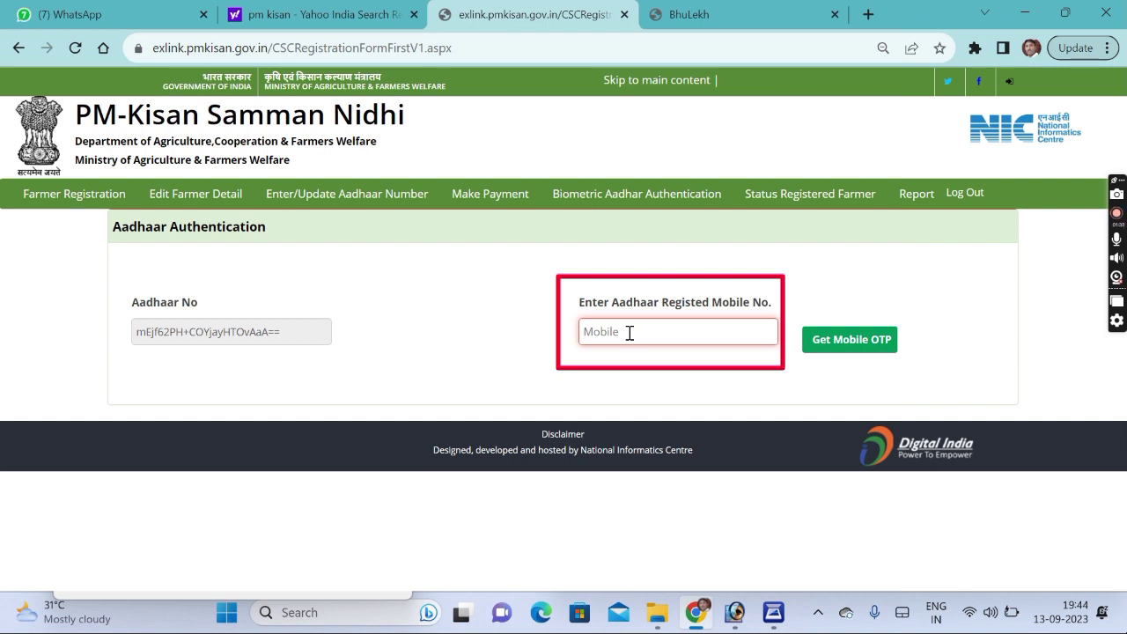
pyautogui.write('638')
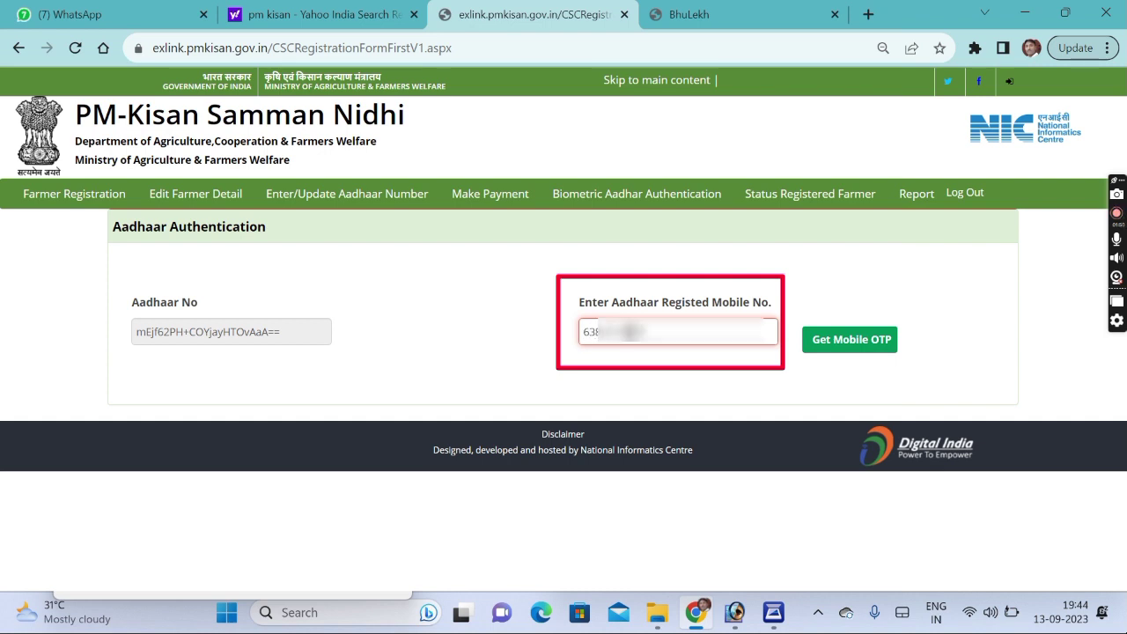
# Request a mobile OTP, enter the received code, and submit it.
pyautogui.click(837, 341)
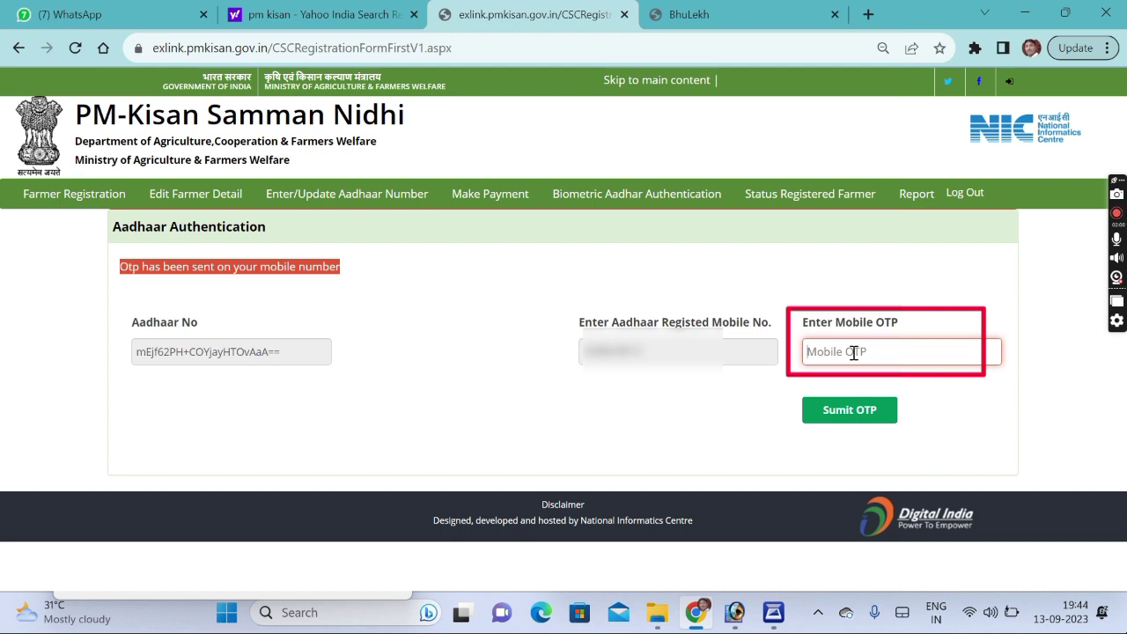
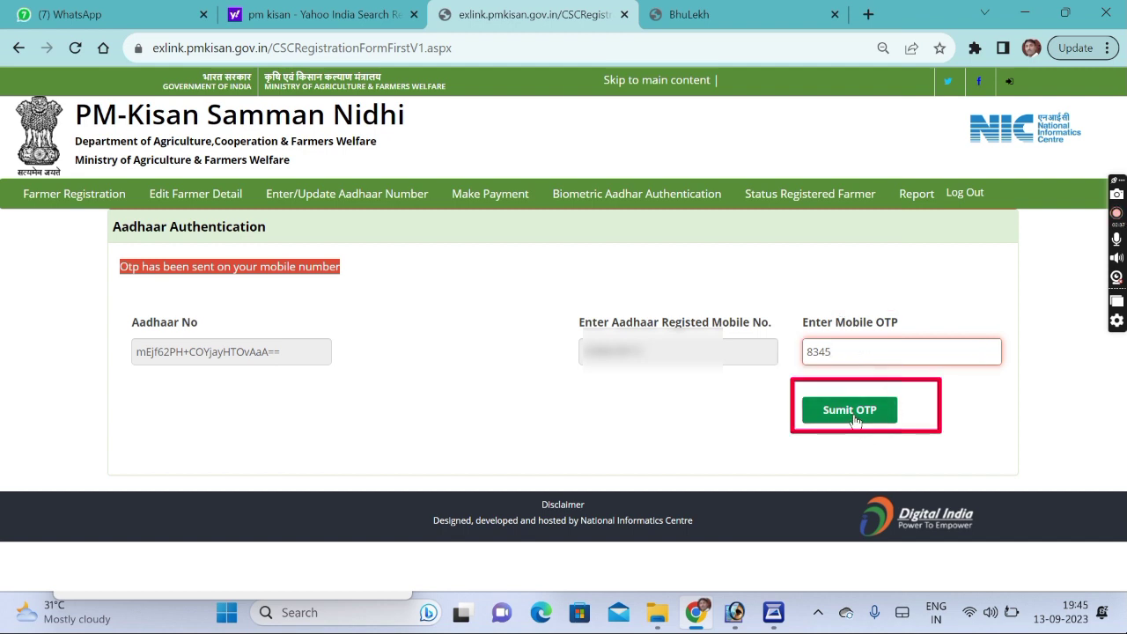
pyautogui.click(851, 414)
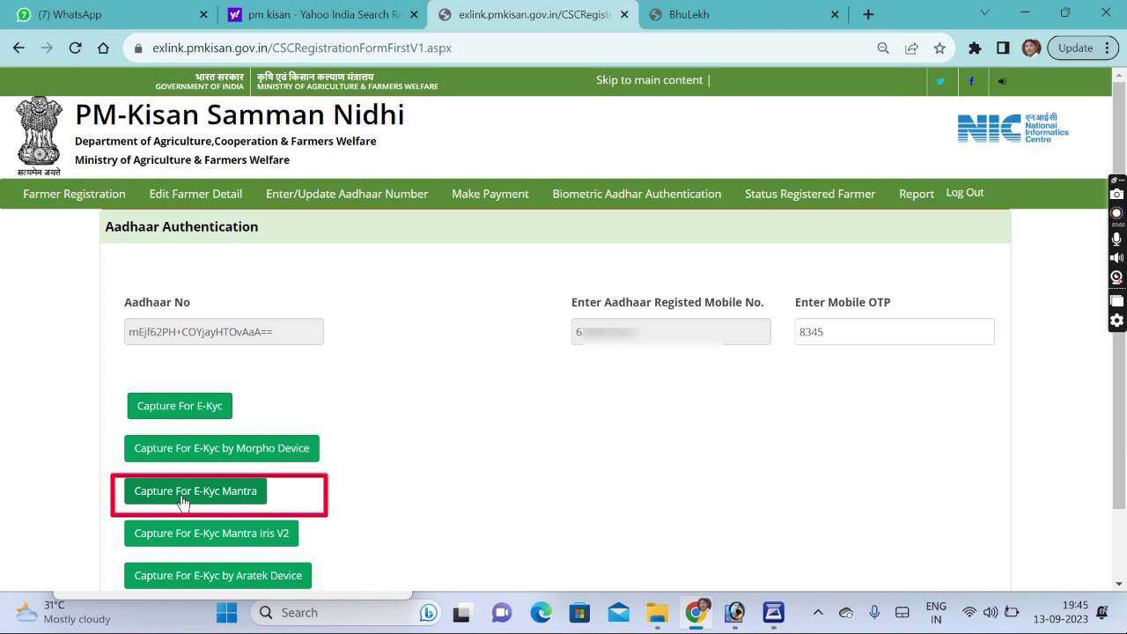
# Capture the farmer's fingerprint with the Mantra device for e-KYC and submit the authentication.
pyautogui.click(183, 500)
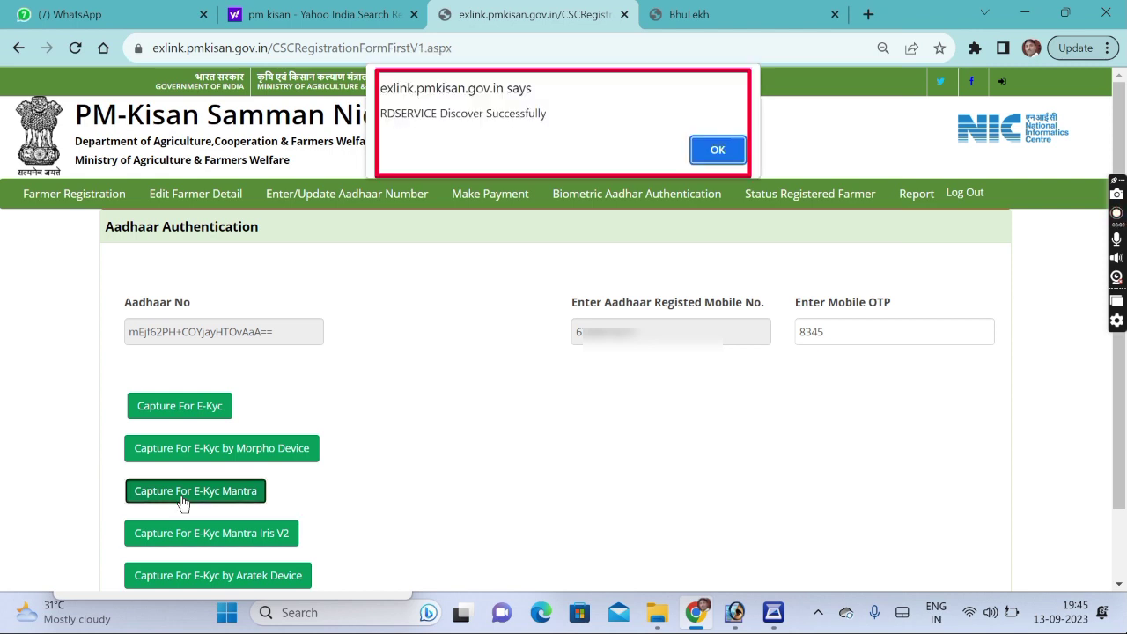
pyautogui.click(719, 150)
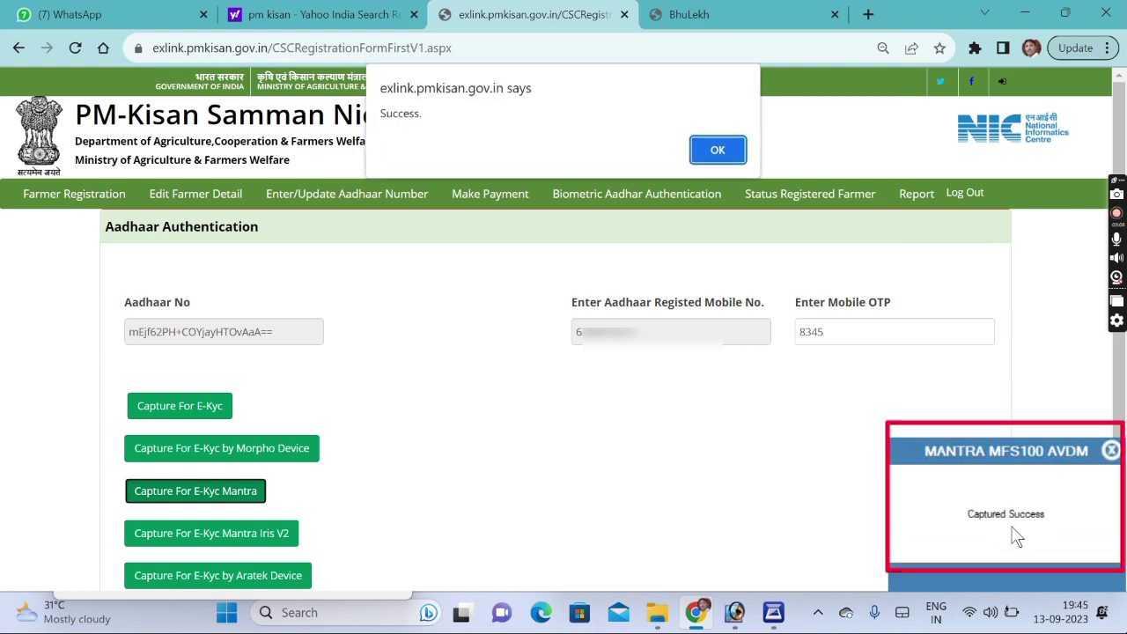
pyautogui.click(718, 151)
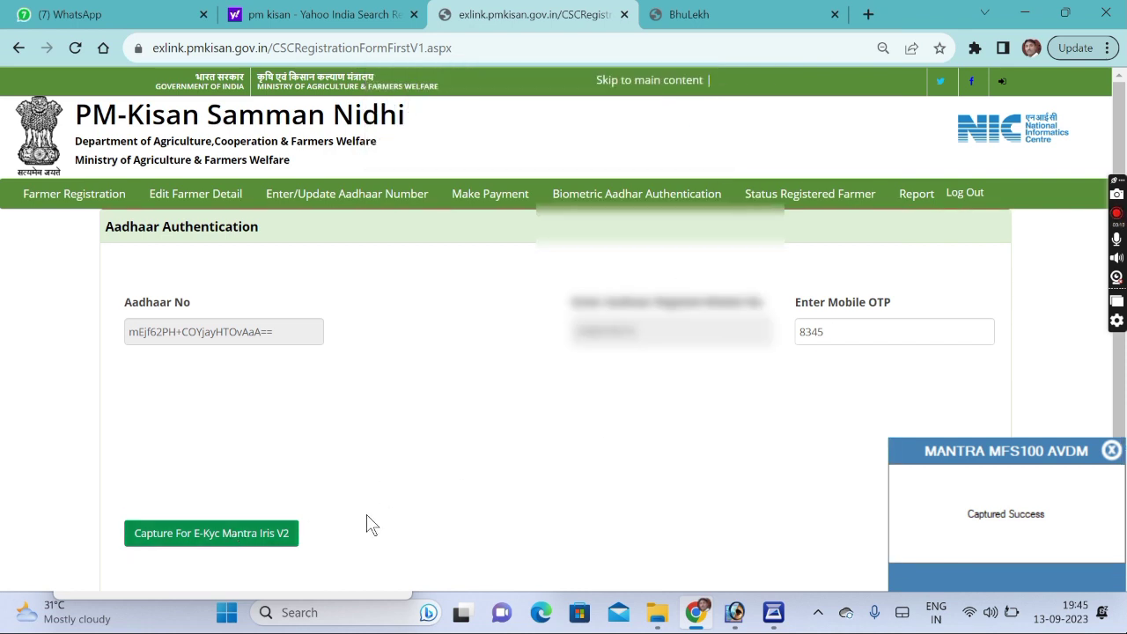
pyautogui.scroll(-1, 368, 520)
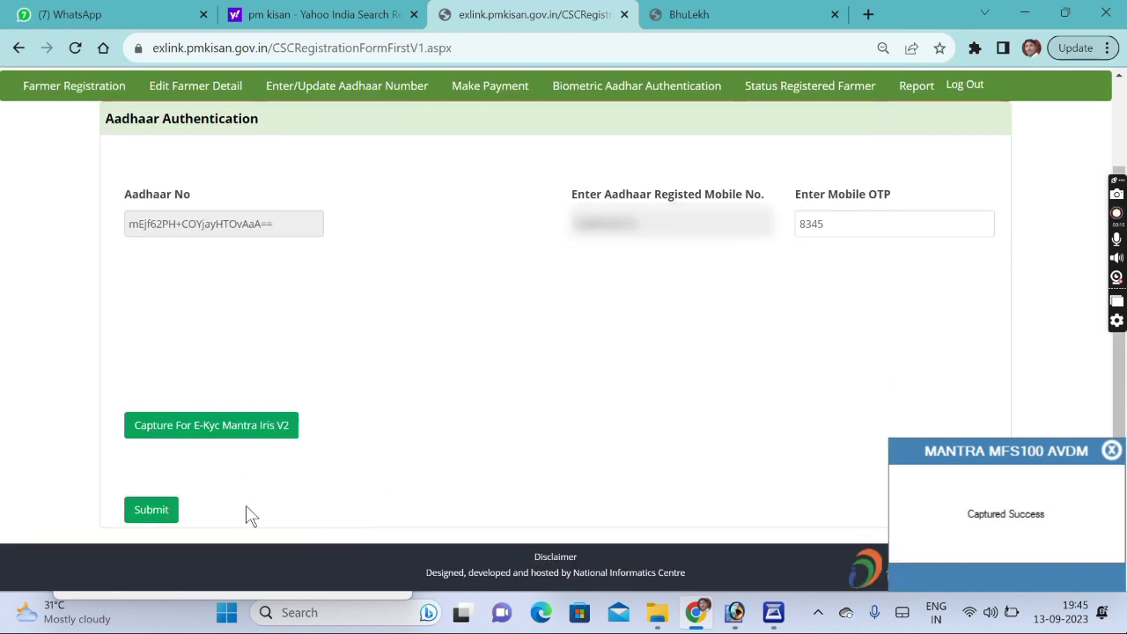
pyautogui.click(153, 514)
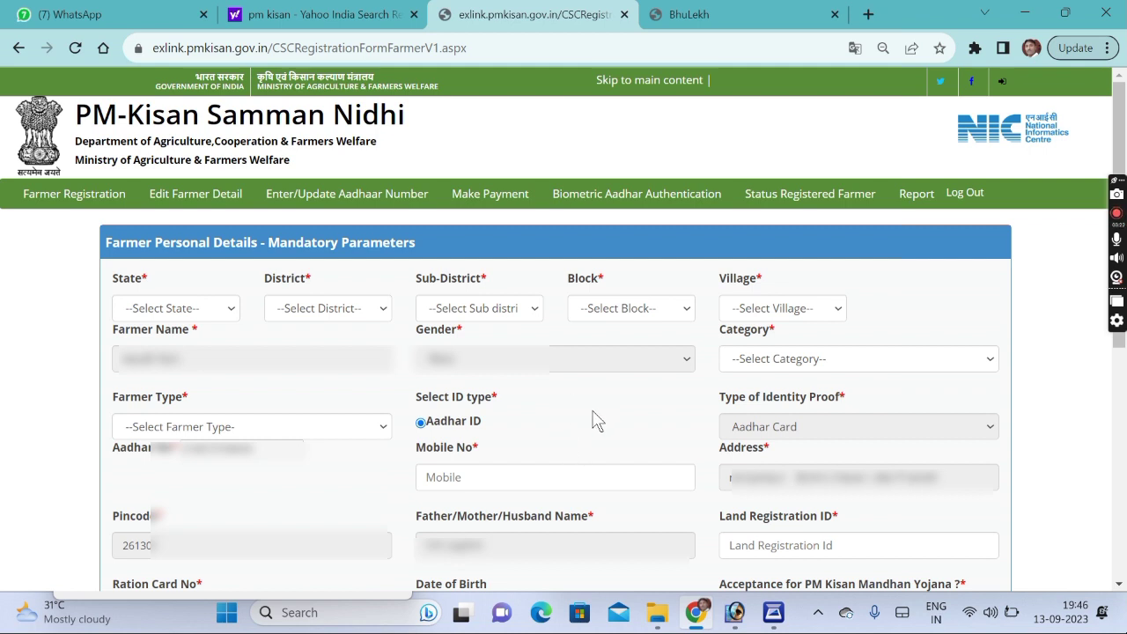
# Set the location to state UTTAR PRADESH, district SITAPUR, sub-district Sidhauli.
pyautogui.click(215, 315)
pyautogui.scroll(-5, 232, 259)
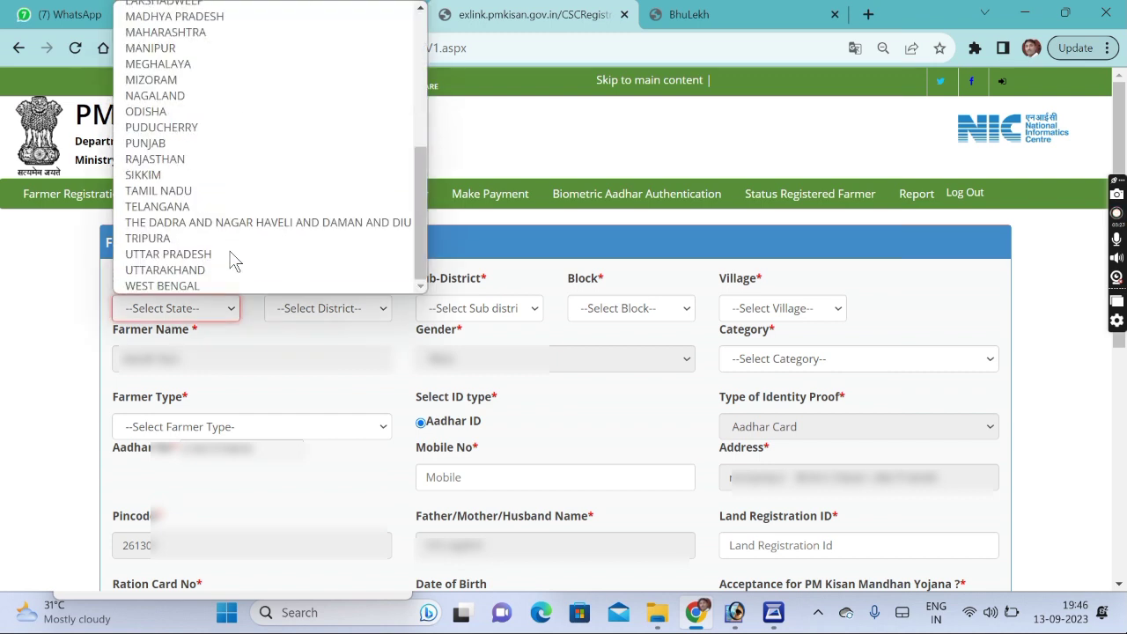
pyautogui.click(185, 254)
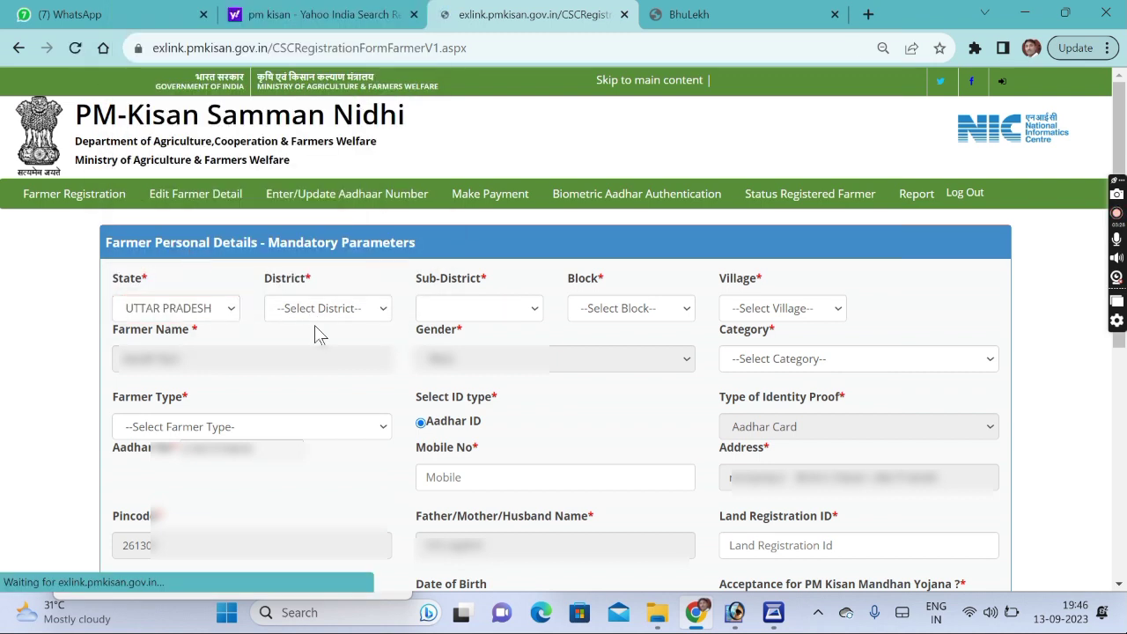
pyautogui.click(339, 310)
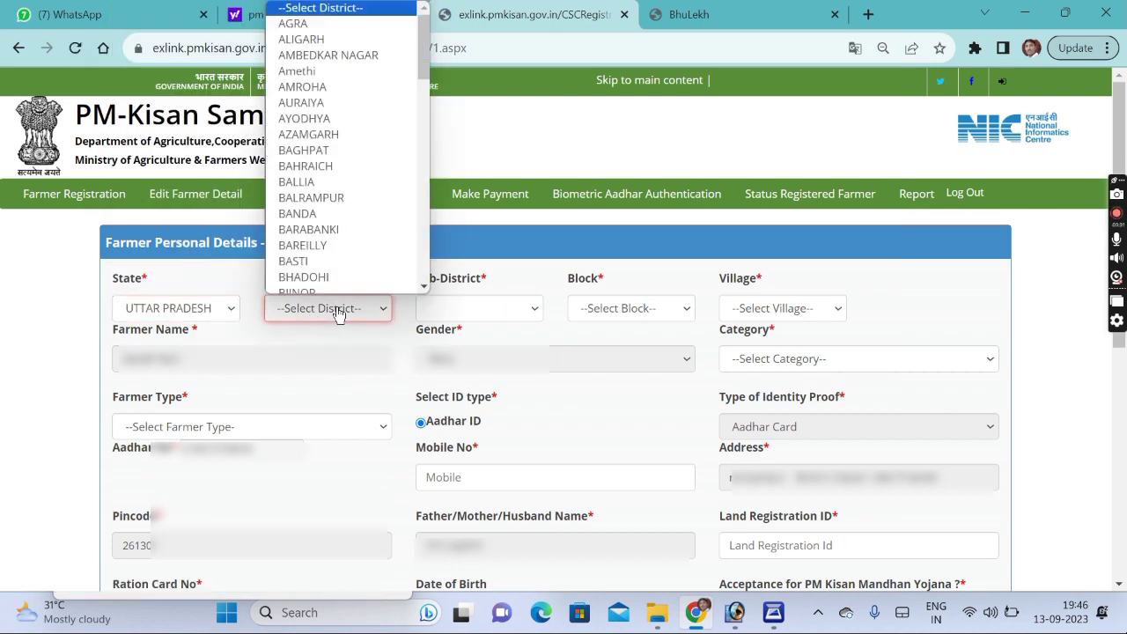
pyautogui.scroll(-10, 372, 264)
pyautogui.click(310, 228)
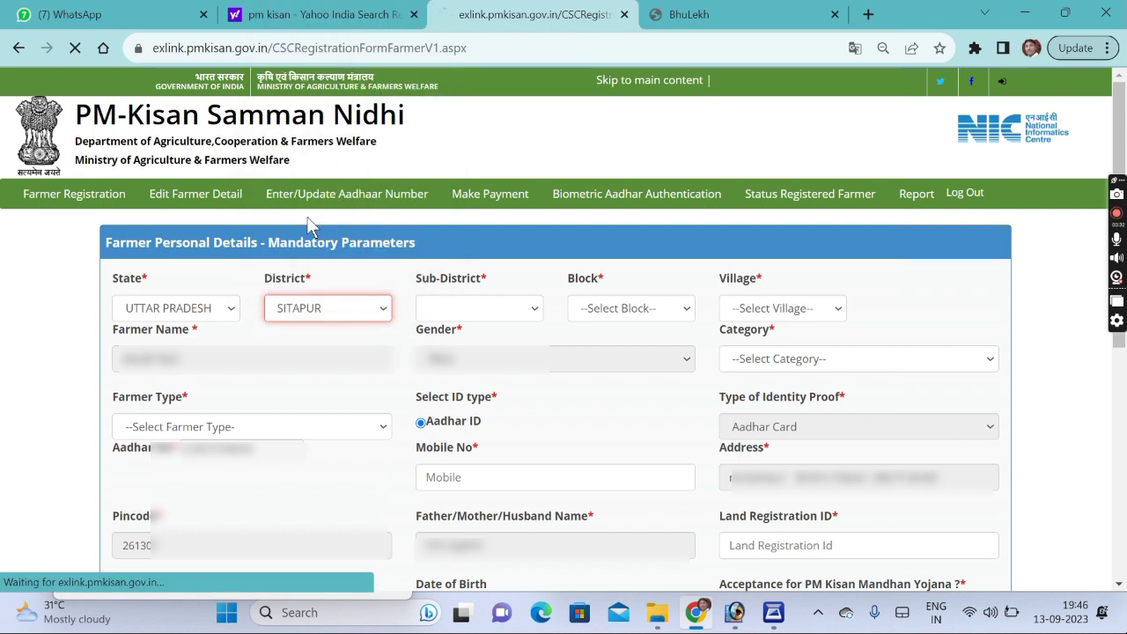
pyautogui.click(497, 310)
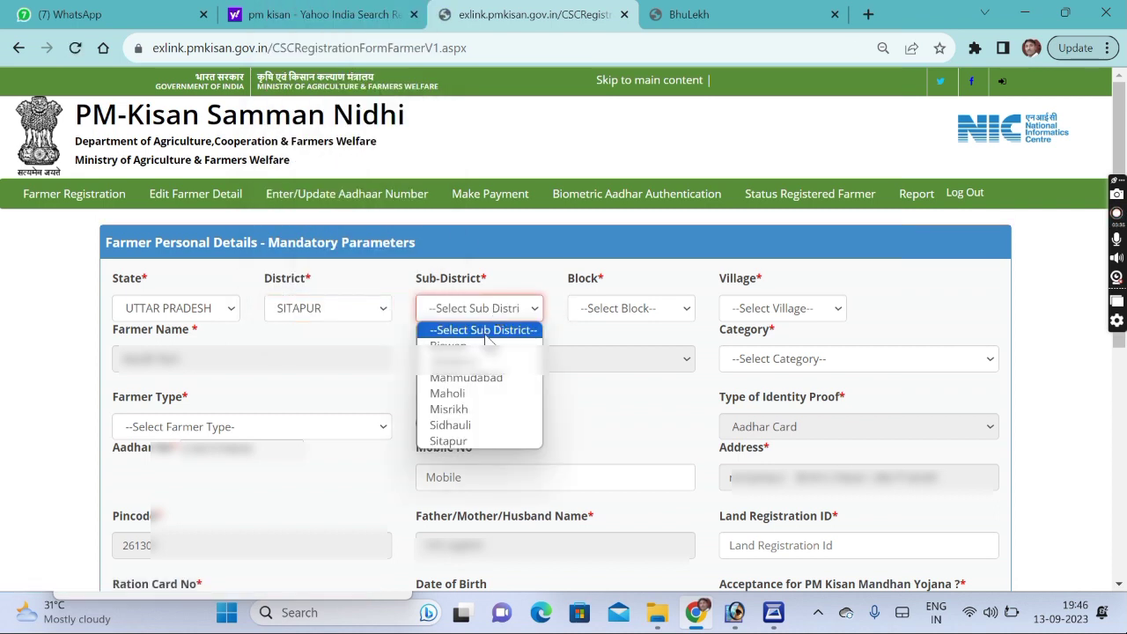
pyautogui.click(461, 427)
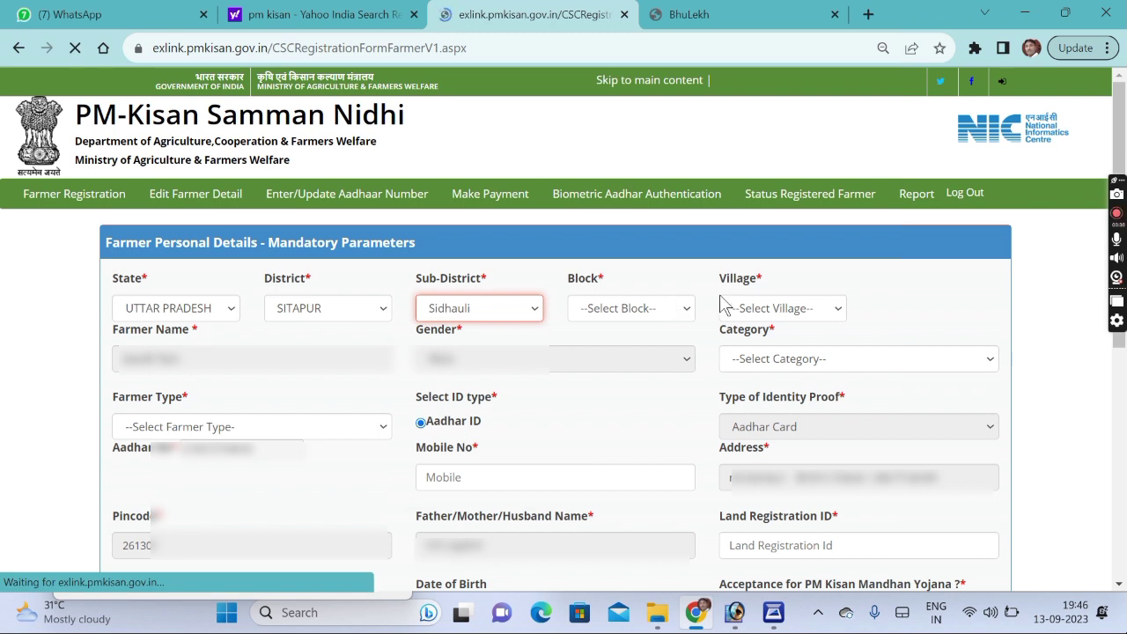
# Choose block KASMANDA and village Dularpur.
pyautogui.click(634, 317)
pyautogui.scroll(-1, 634, 264)
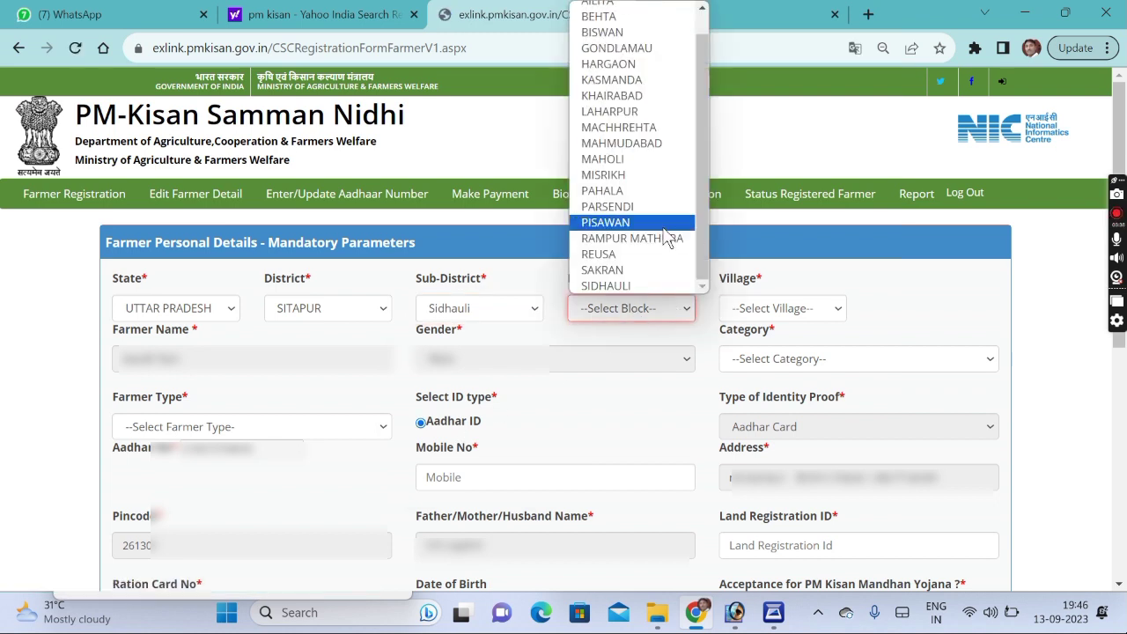
pyautogui.click(626, 84)
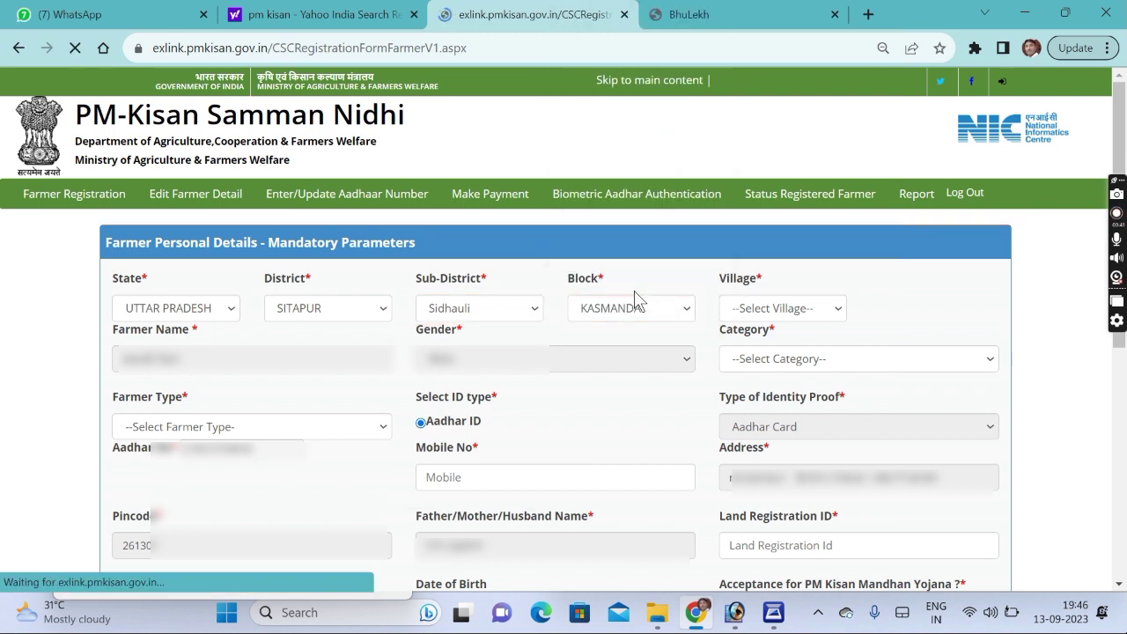
pyautogui.click(780, 308)
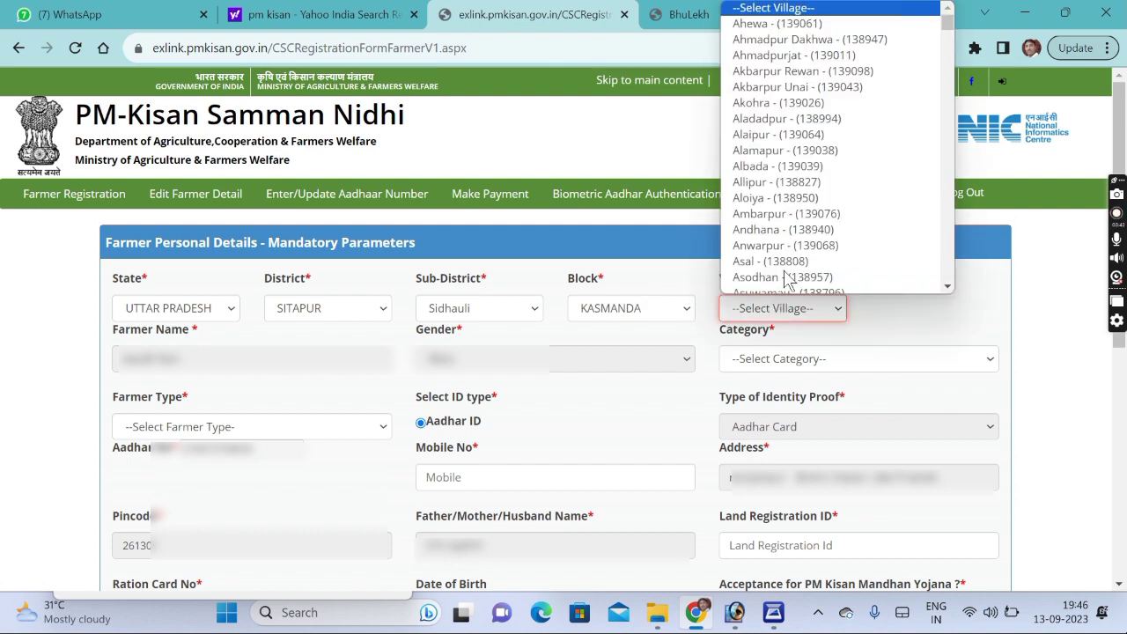
pyautogui.scroll(-1, 788, 255)
pyautogui.scroll(-5, 811, 220)
pyautogui.scroll(-10, 812, 219)
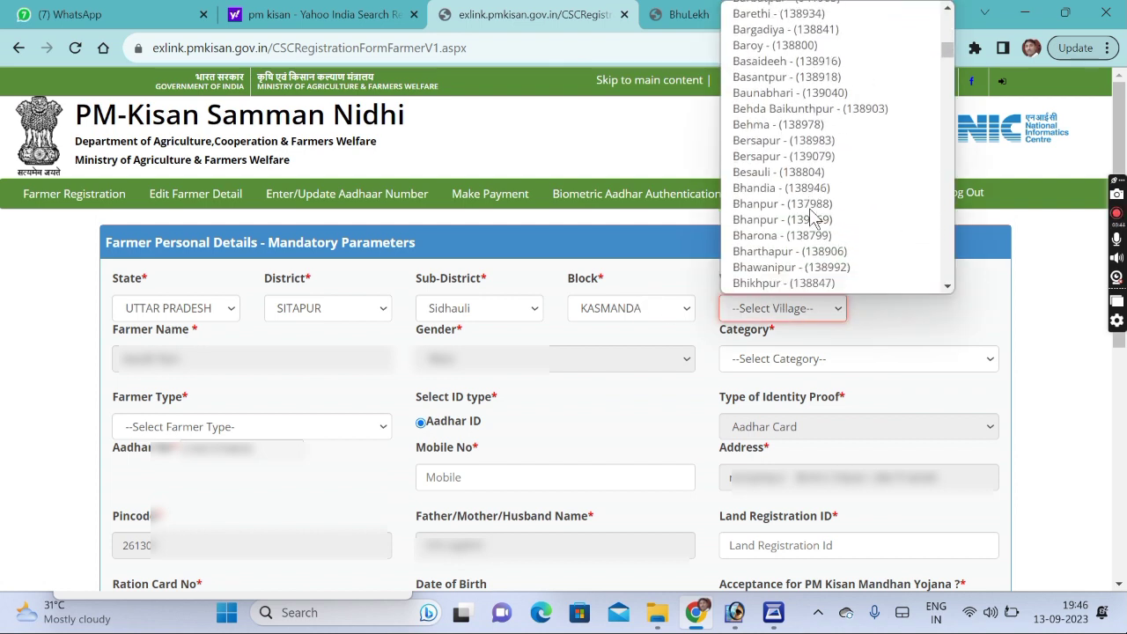
pyautogui.scroll(-5, 811, 218)
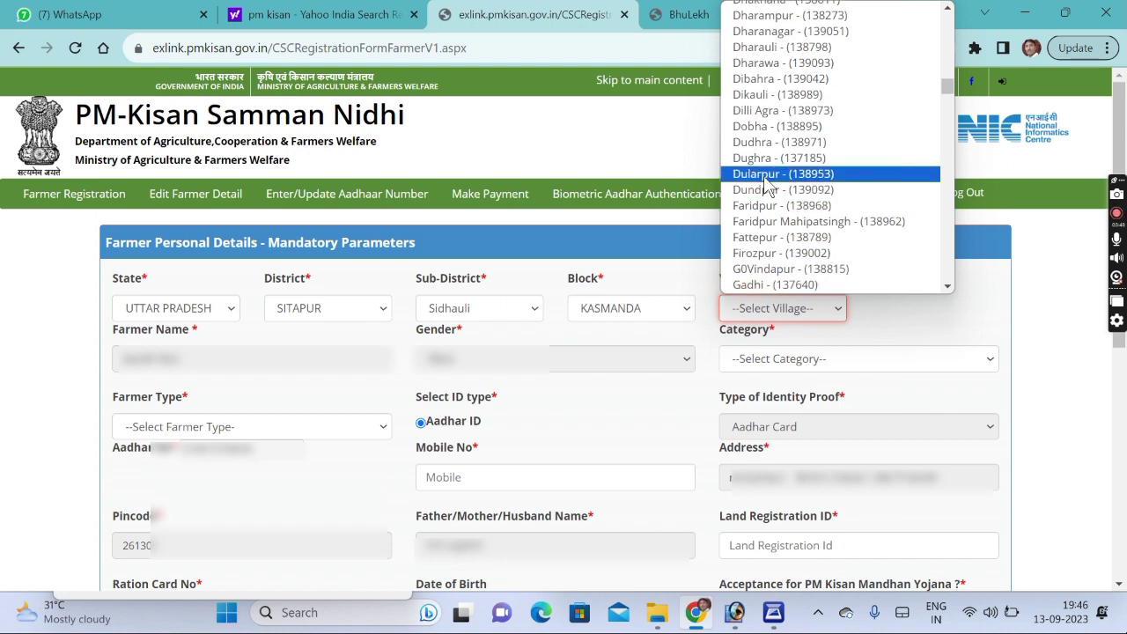
pyautogui.click(766, 177)
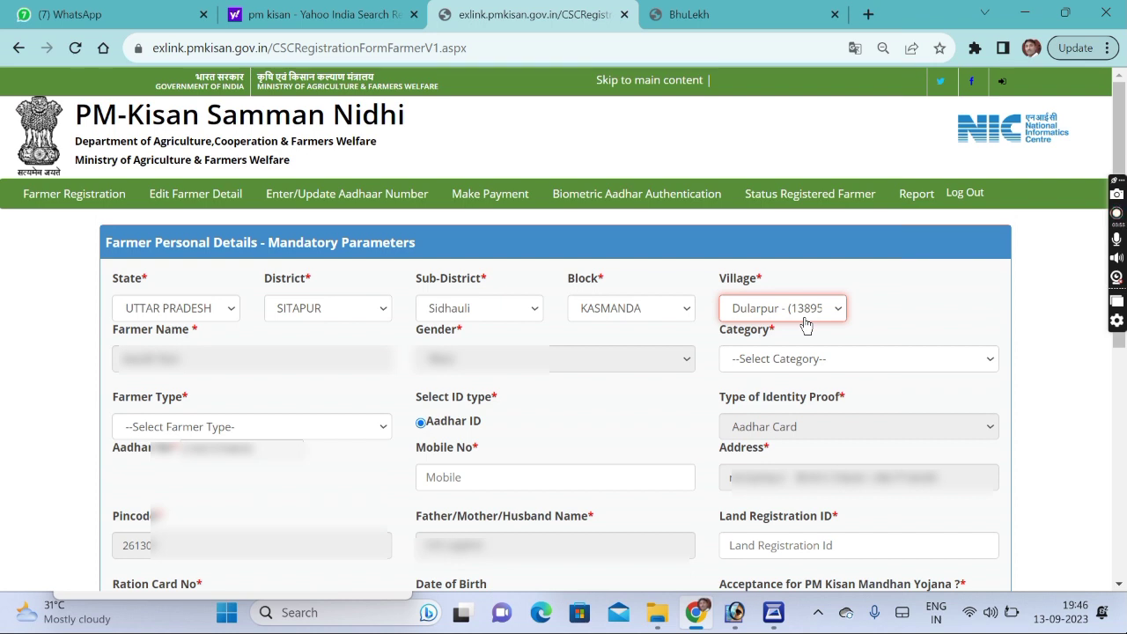
# Set category General/Others and farmer type Small (1-2Ha), then close the BhuLekh tab.
pyautogui.click(778, 364)
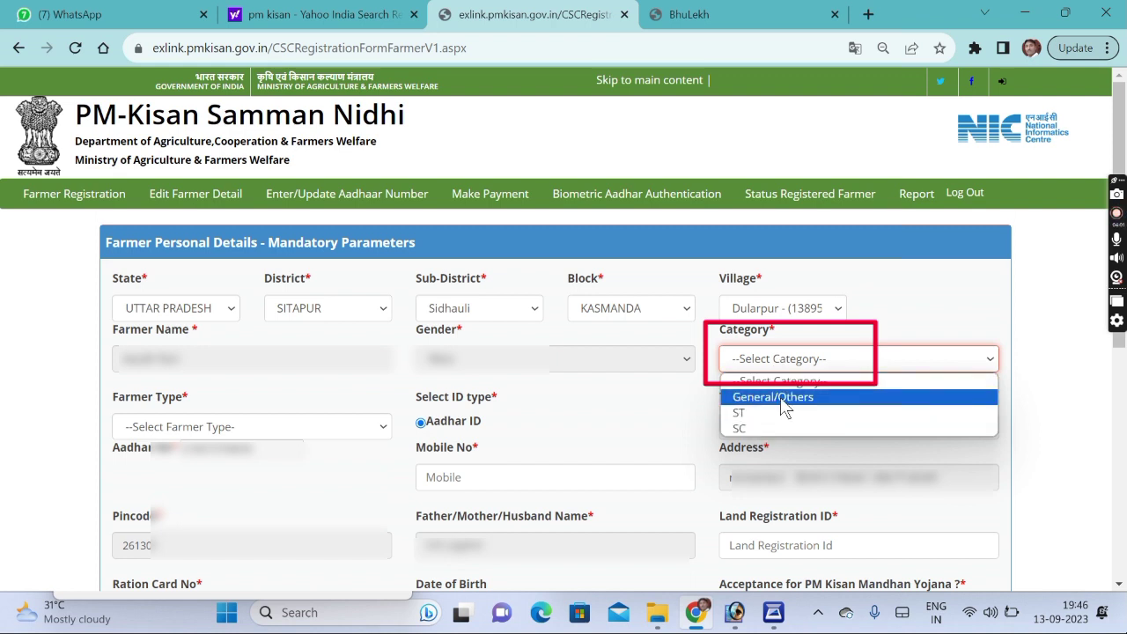
pyautogui.click(780, 398)
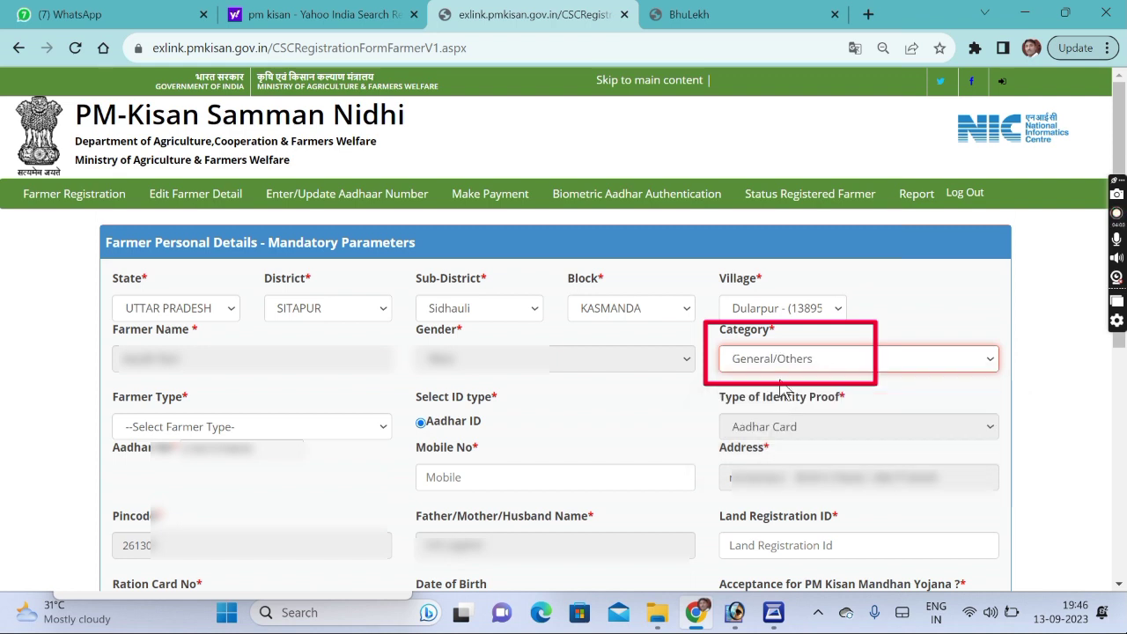
pyautogui.click(308, 432)
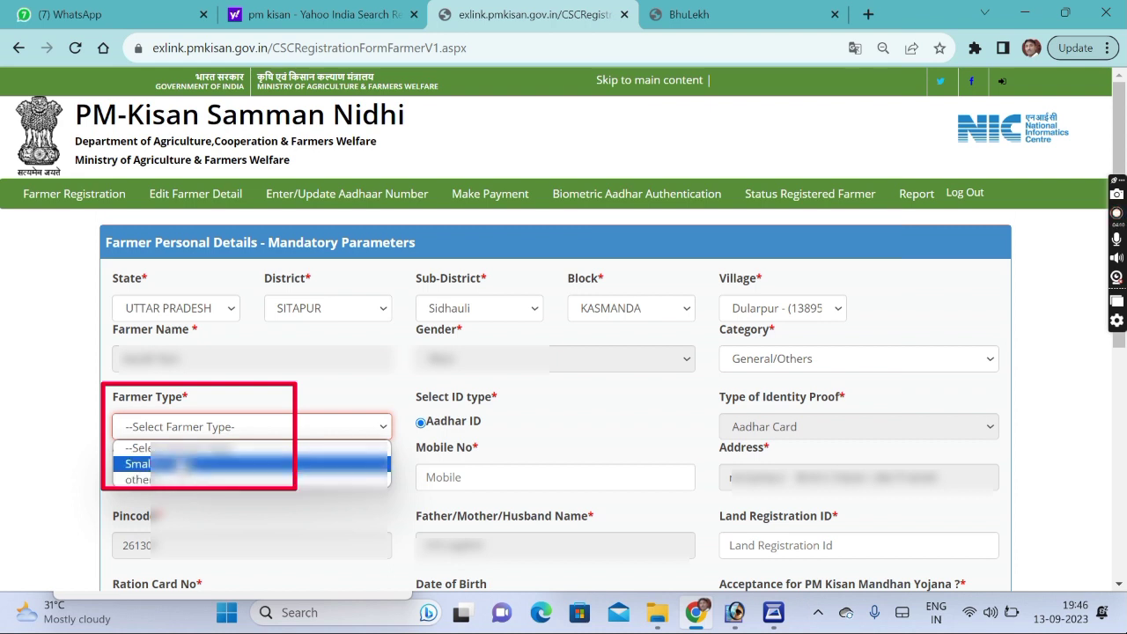
pyautogui.click(203, 464)
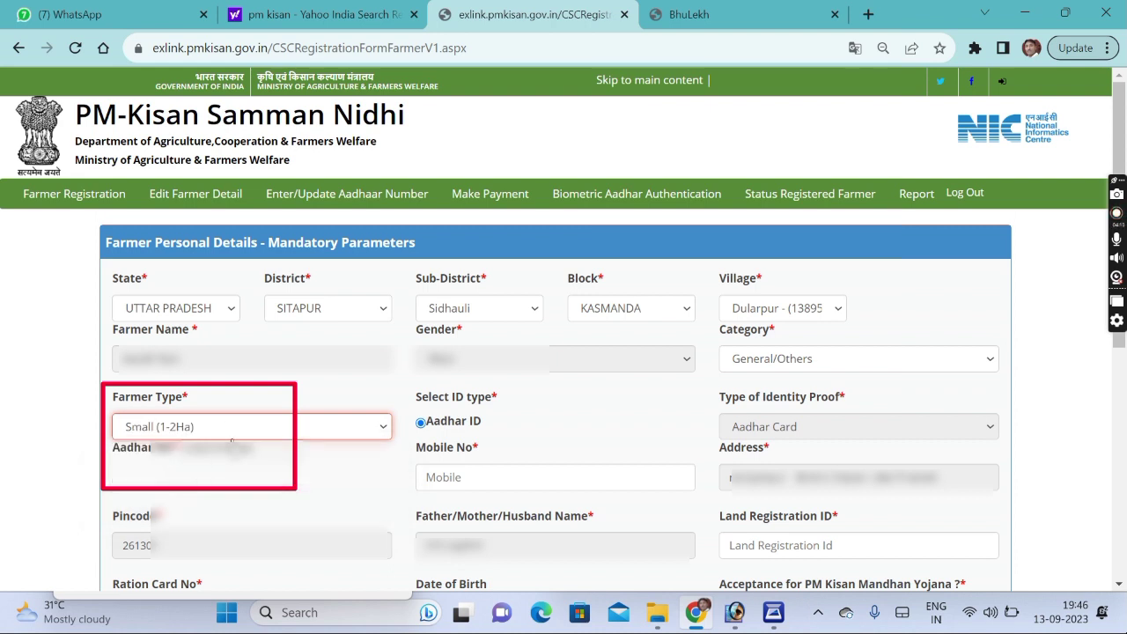
pyautogui.click(449, 478)
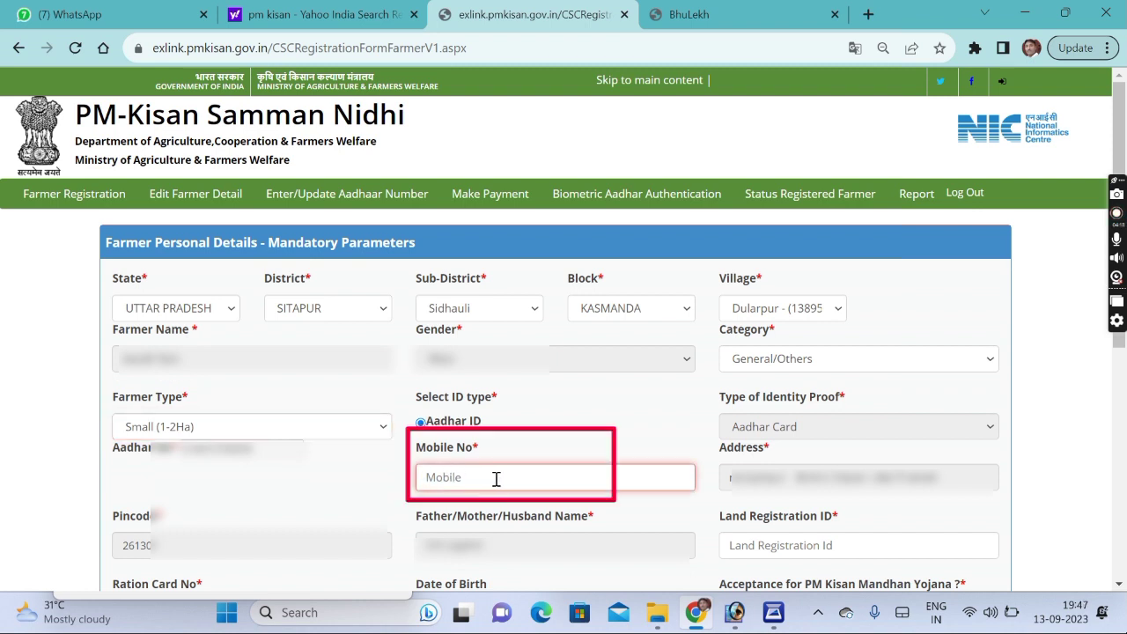
pyautogui.click(750, 546)
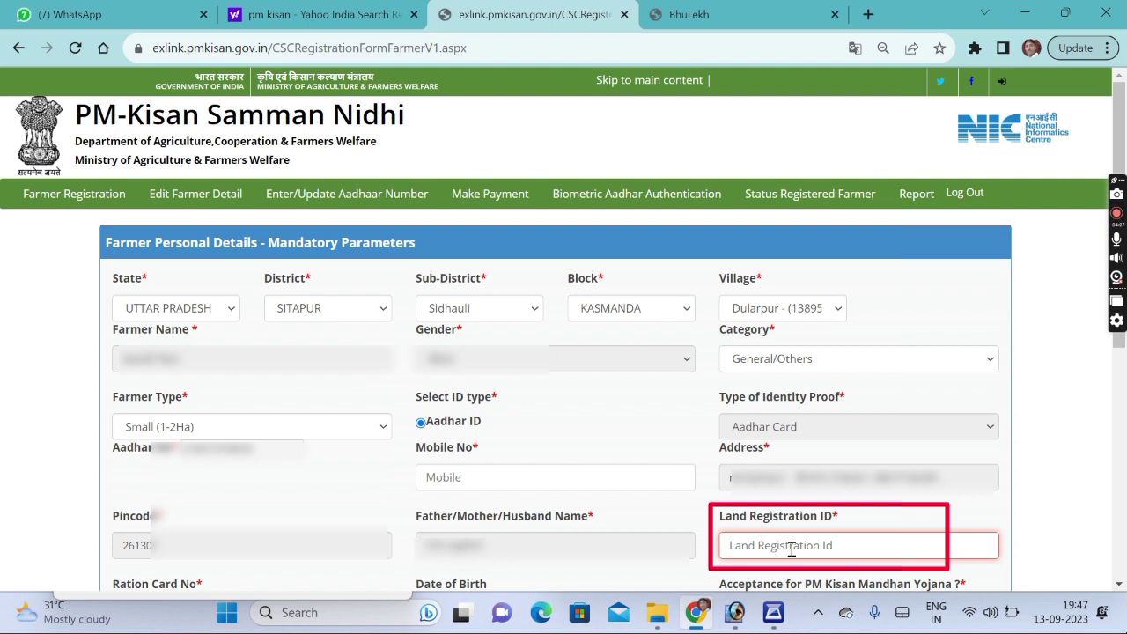
pyautogui.click(835, 14)
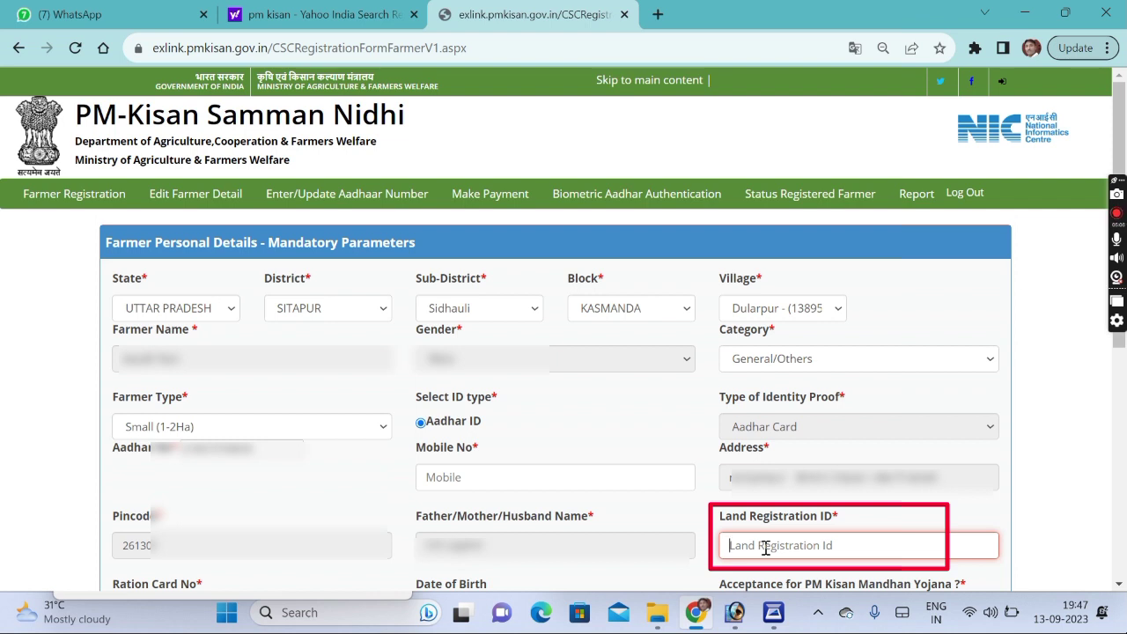
# Enter 'na' as Ration Card No, set PMKMY acceptance to No, and choose Joint ownership.
pyautogui.scroll(-8, 765, 548)
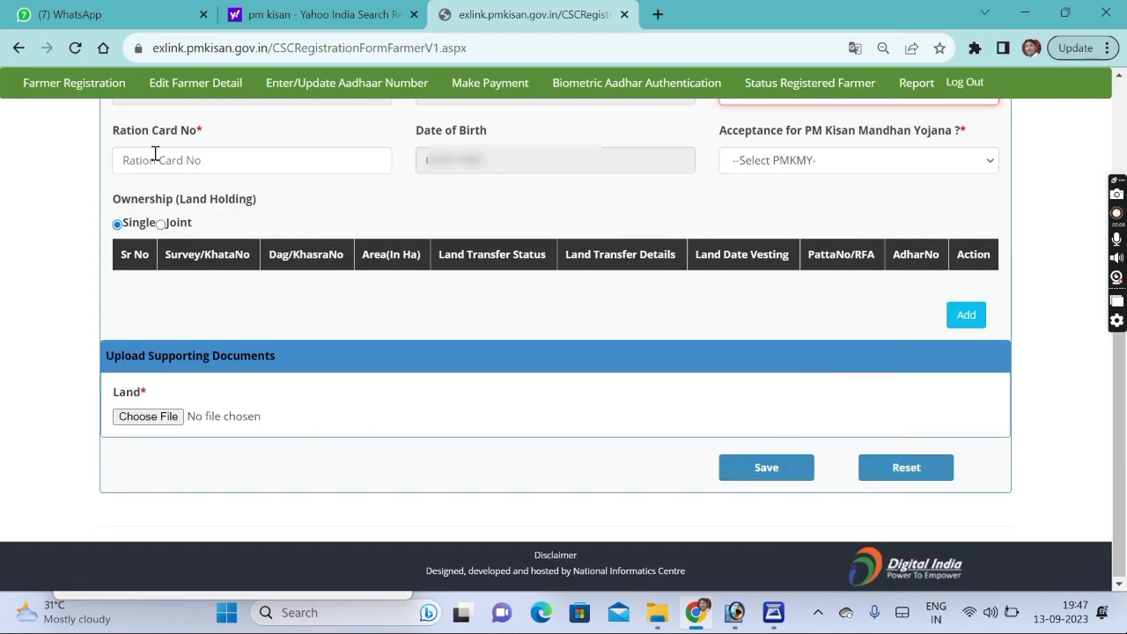
pyautogui.click(209, 166)
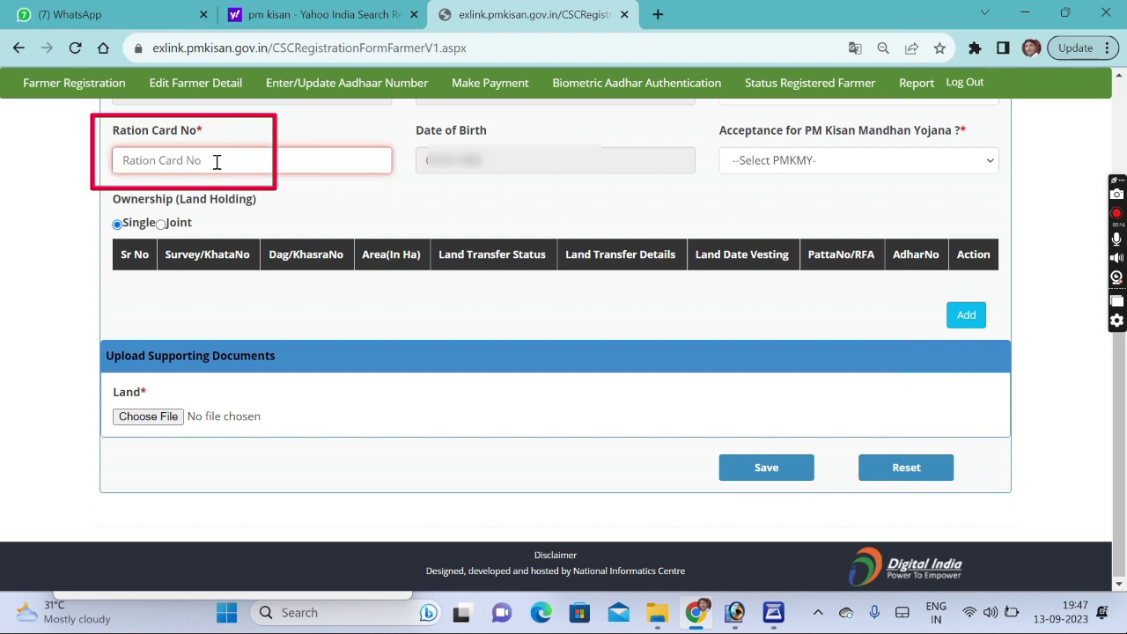
pyautogui.write('na')
pyautogui.click(778, 165)
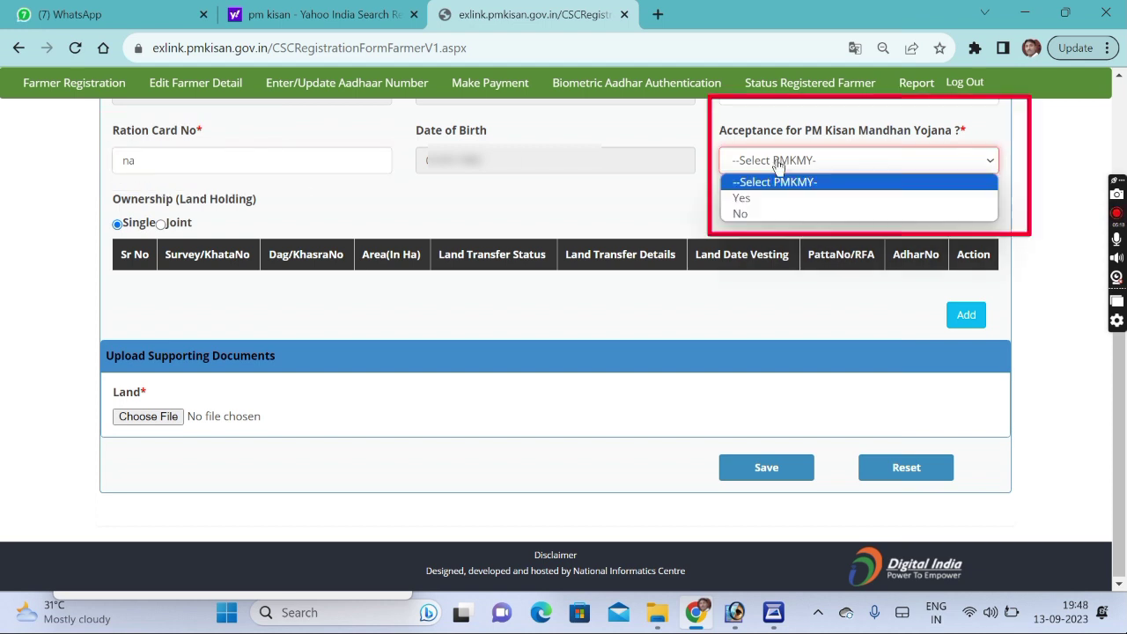
pyautogui.click(750, 214)
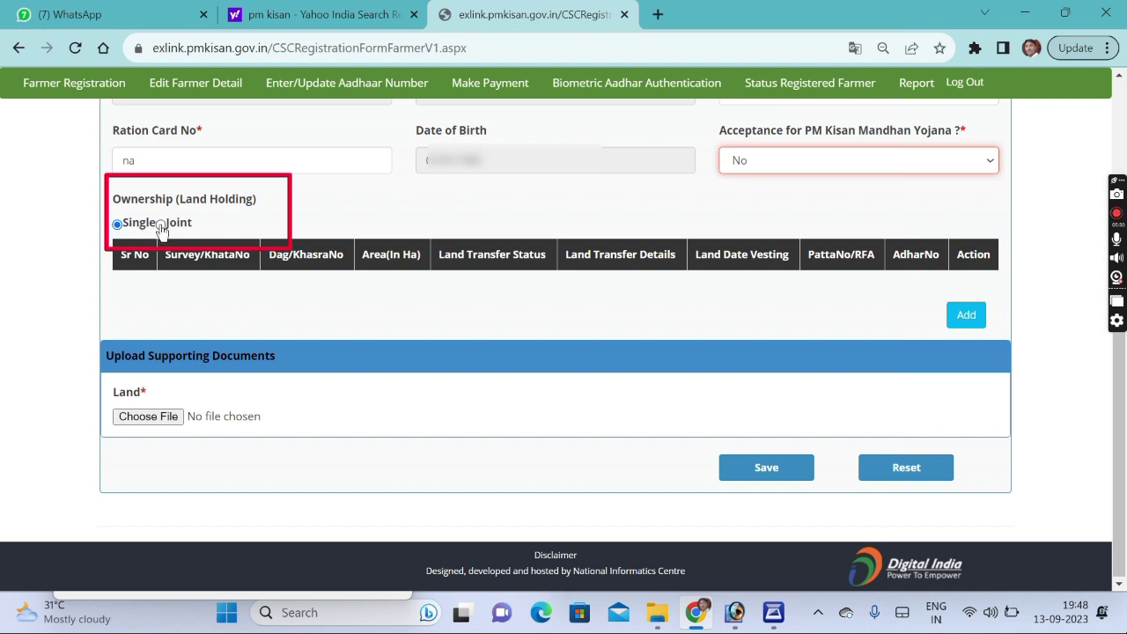
pyautogui.click(162, 227)
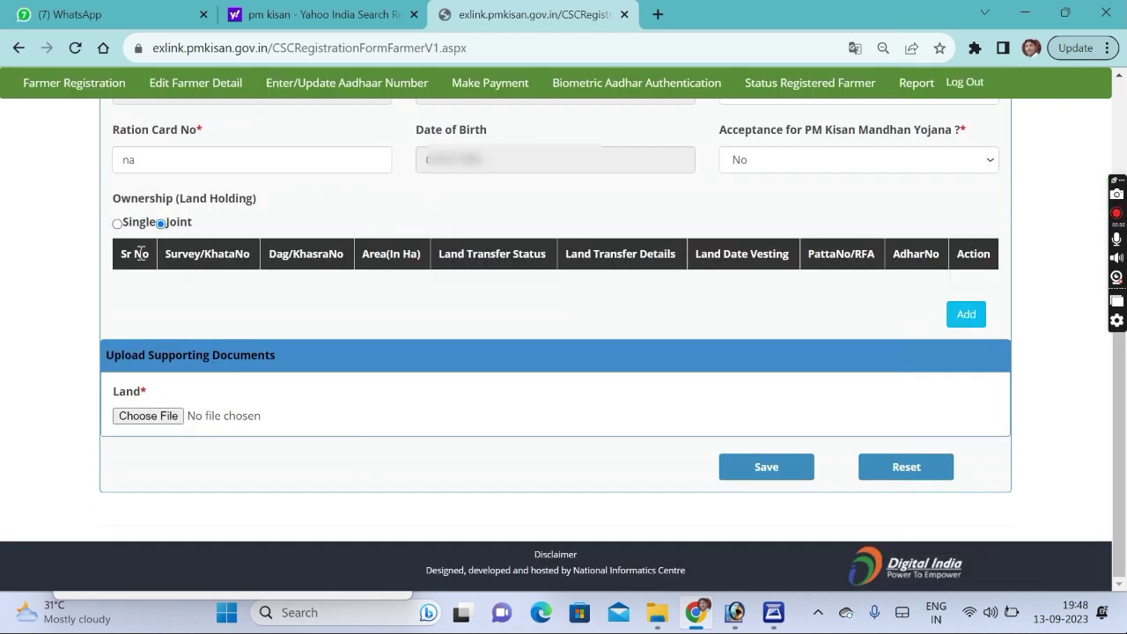
# Add land record Khata 00292, Khasra 743, 0.5260 ha, via Death of Father, vested 01/09/2017.
pyautogui.click(966, 315)
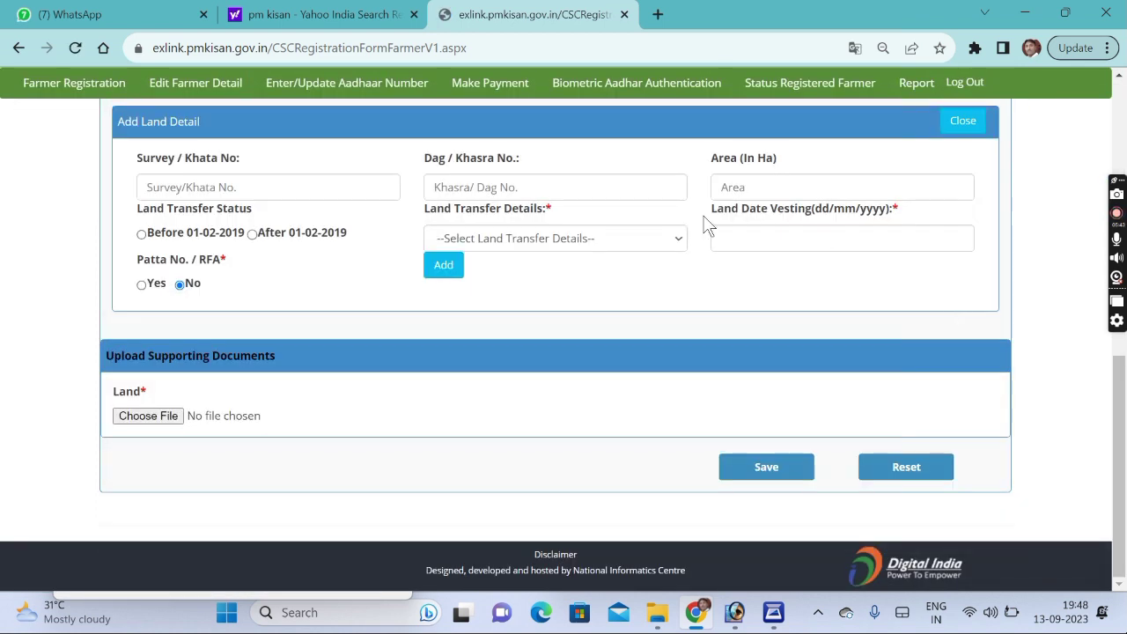
pyautogui.click(202, 187)
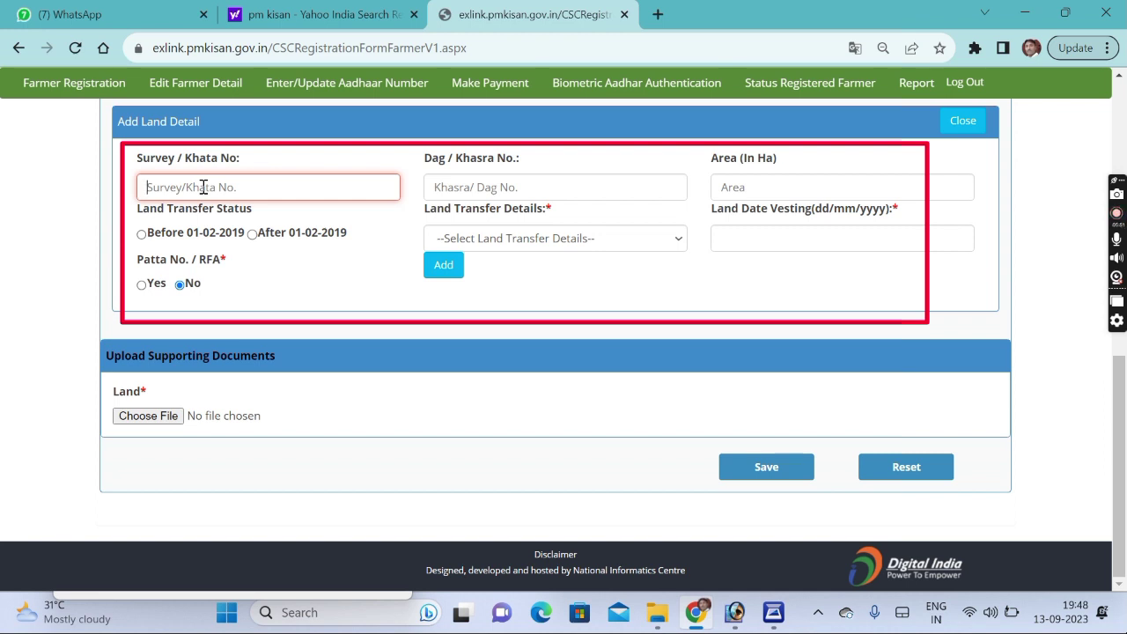
pyautogui.click(487, 185)
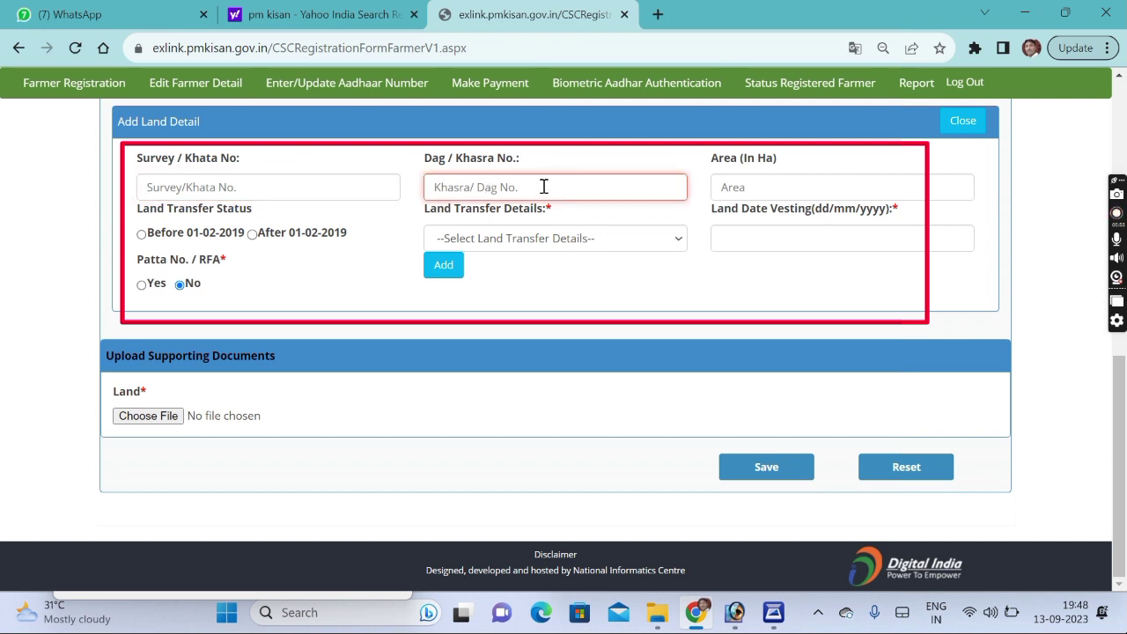
pyautogui.click(725, 188)
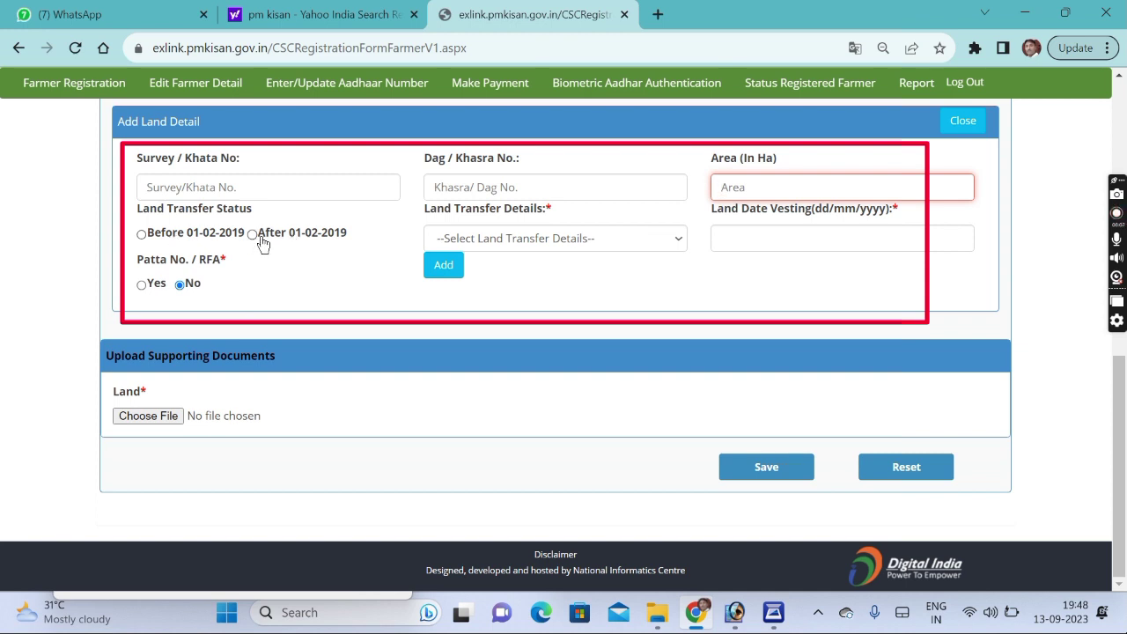
pyautogui.click(534, 243)
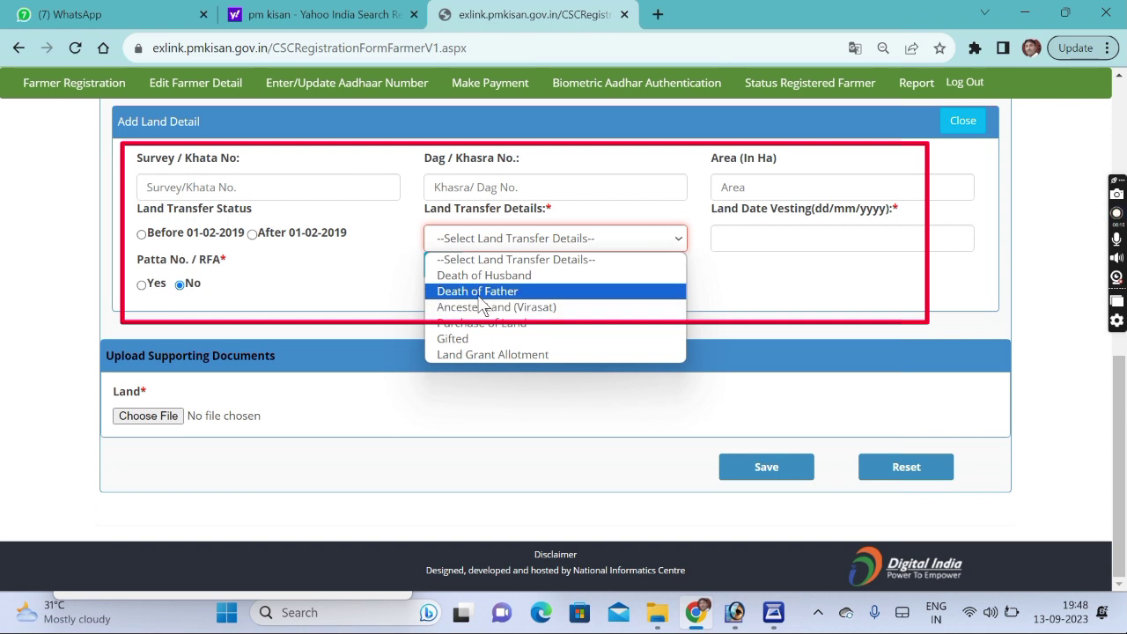
pyautogui.click(481, 296)
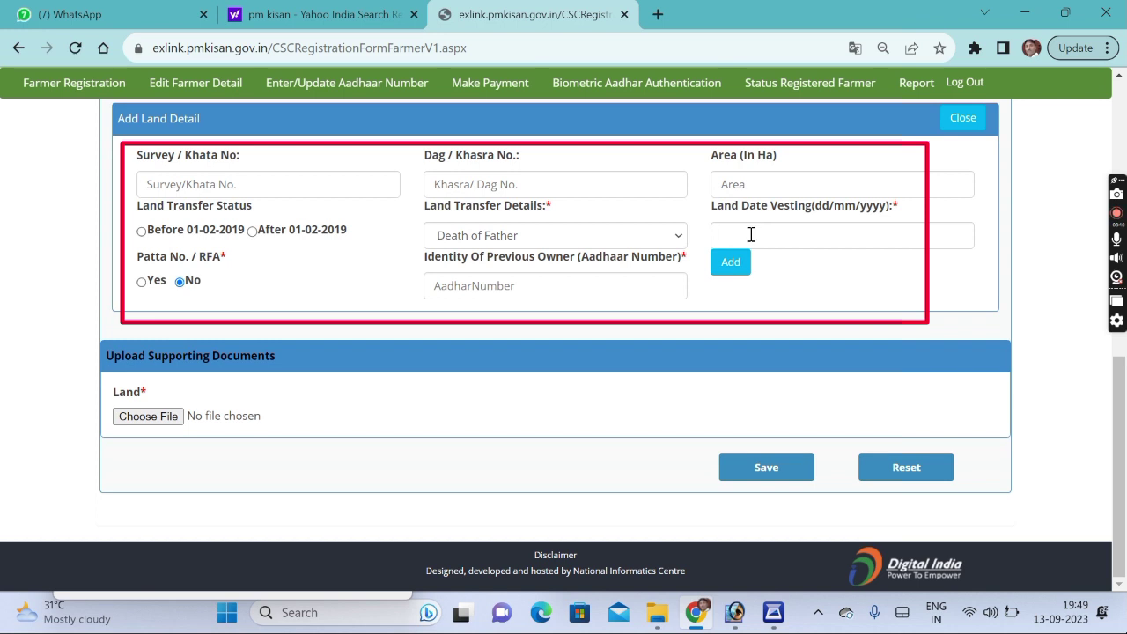
pyautogui.click(751, 234)
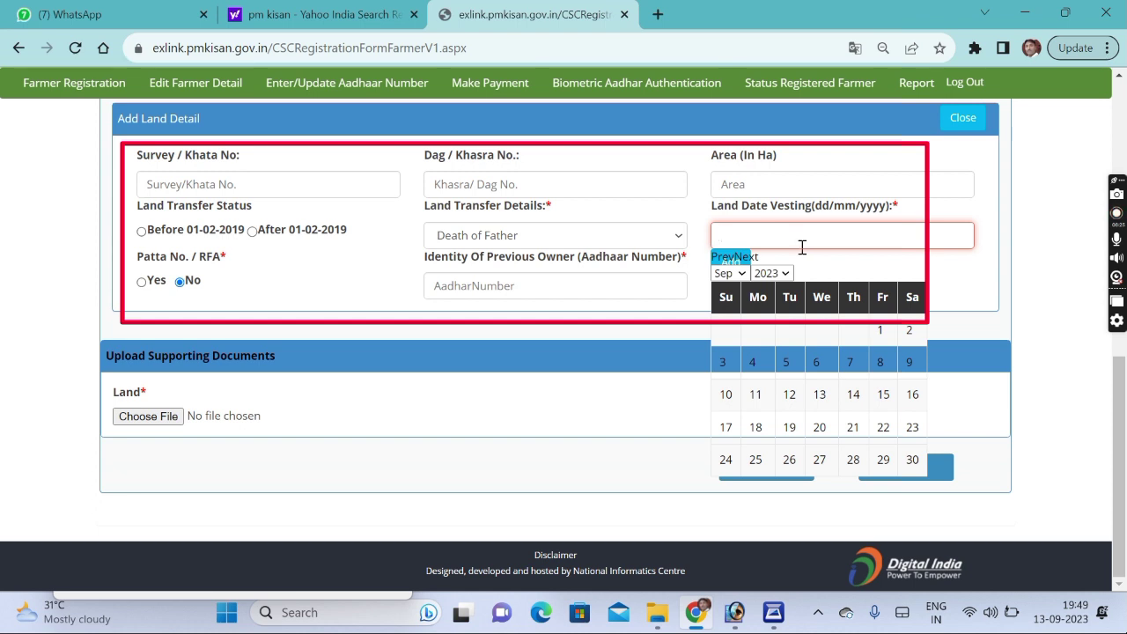
pyautogui.click(471, 290)
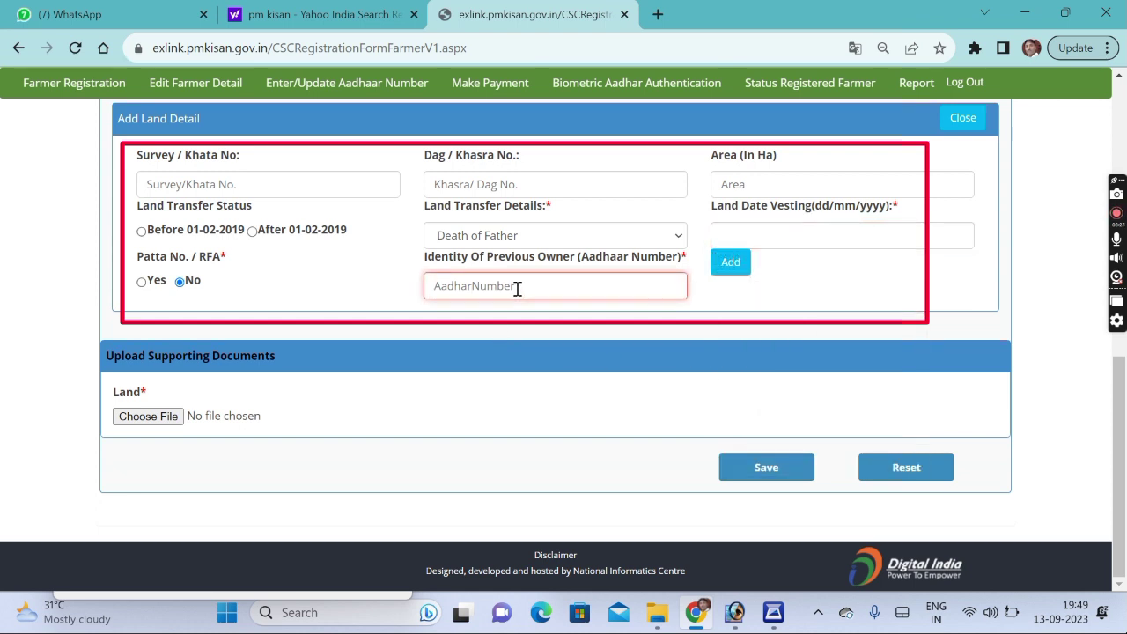
pyautogui.write('00')
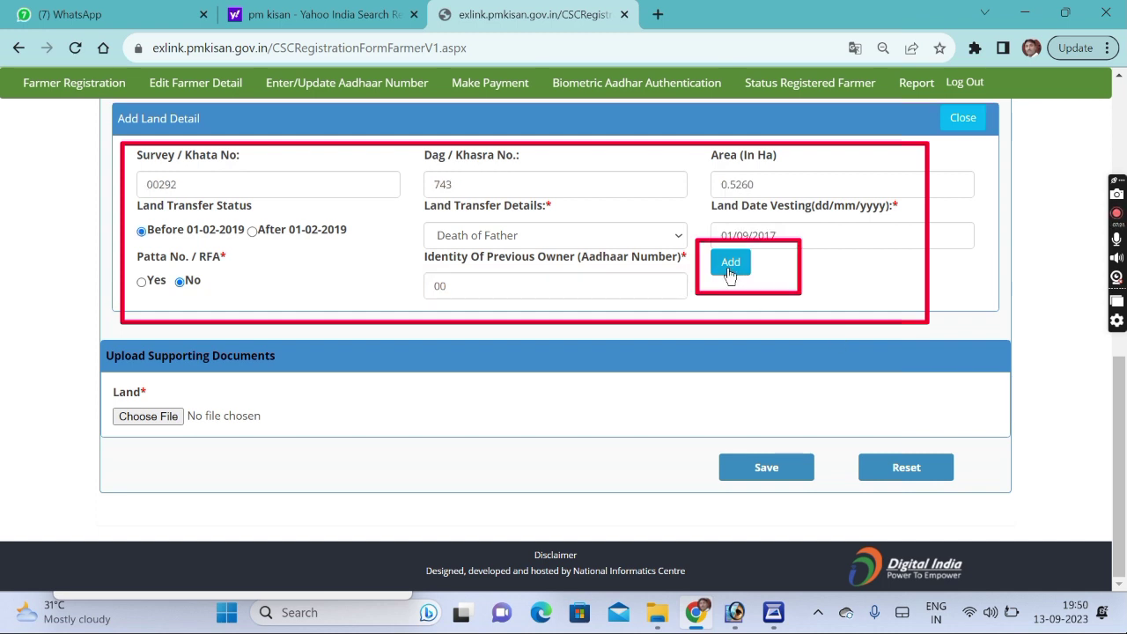
# Add the 00292 / 743 land row to the holdings table and close the land entry panel.
pyautogui.click(730, 265)
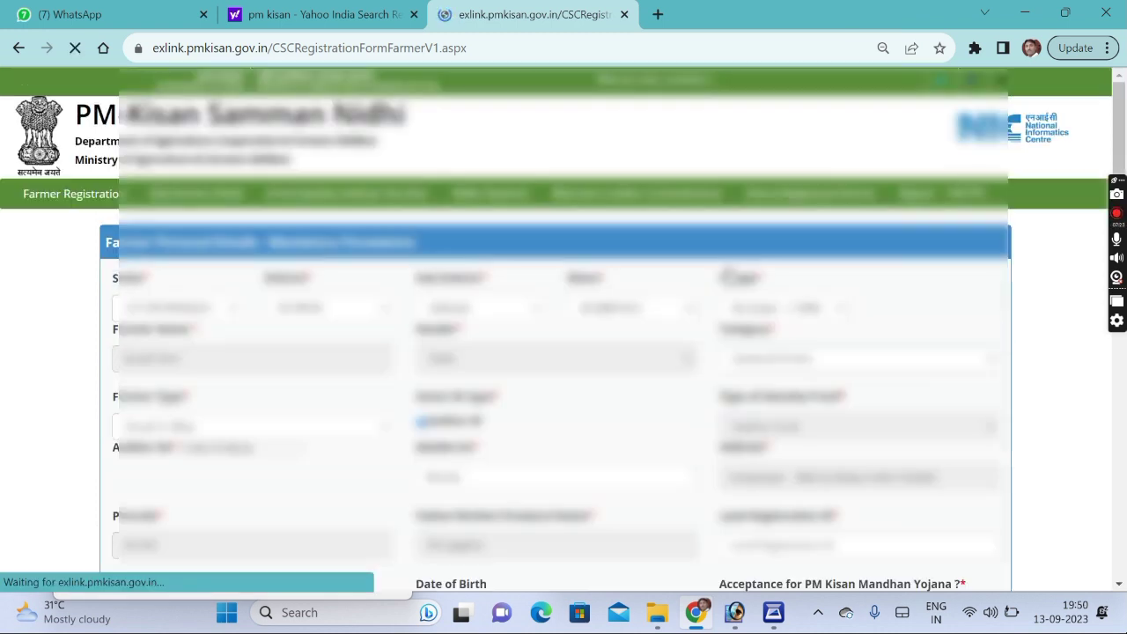
pyautogui.scroll(1, 647, 211)
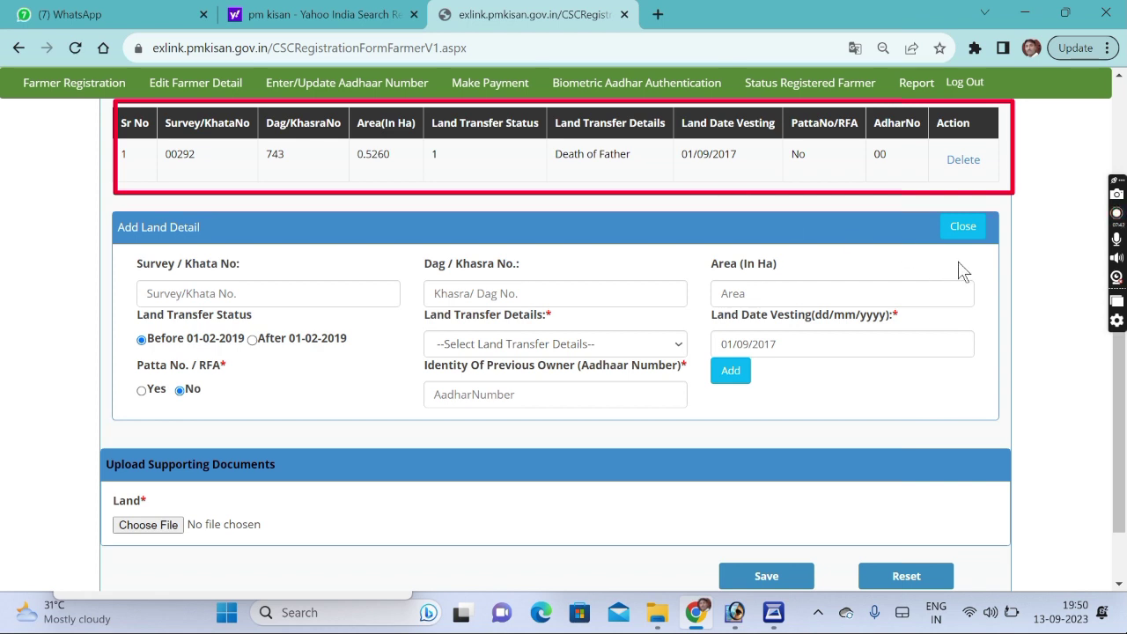
pyautogui.click(961, 231)
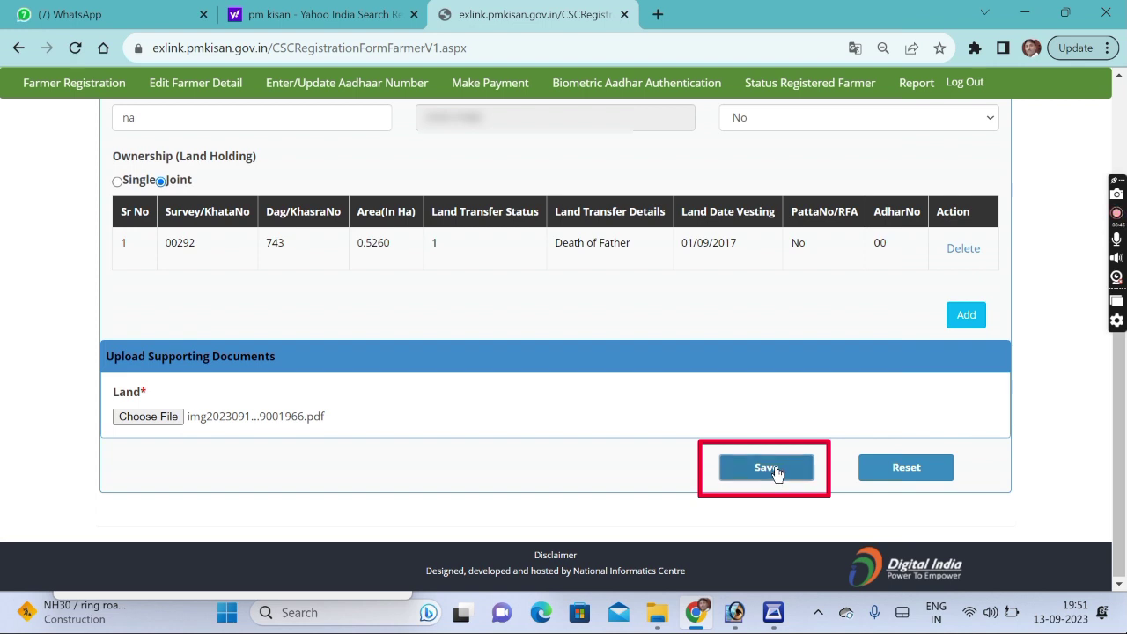
# Save the registration, acknowledge the Farmer Id alert, and print the registration form.
pyautogui.click(776, 473)
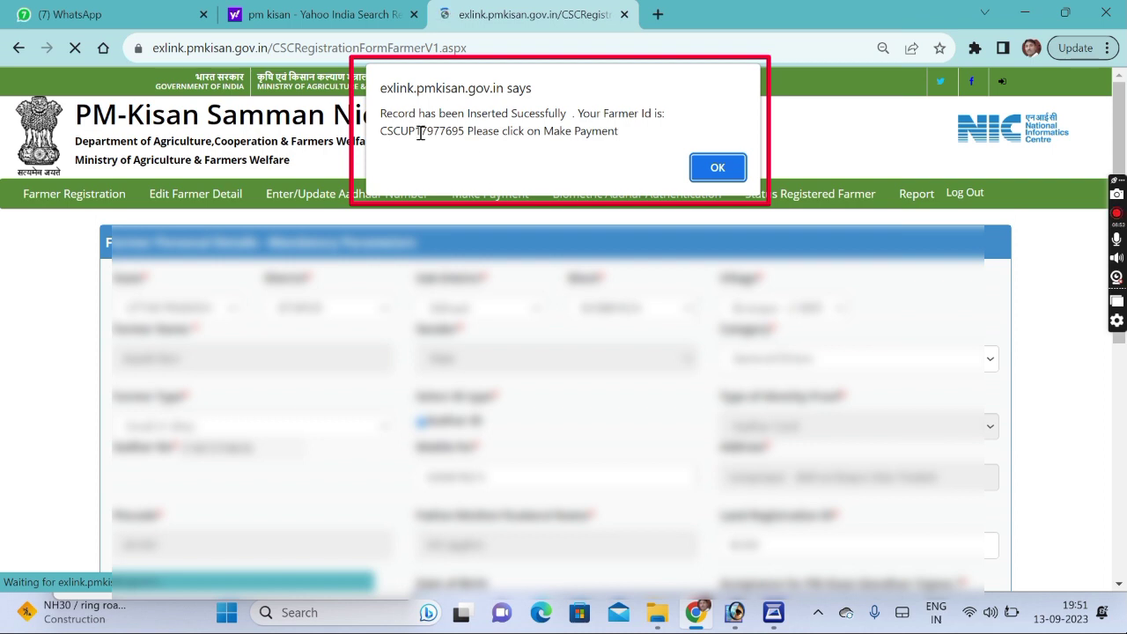
pyautogui.click(717, 168)
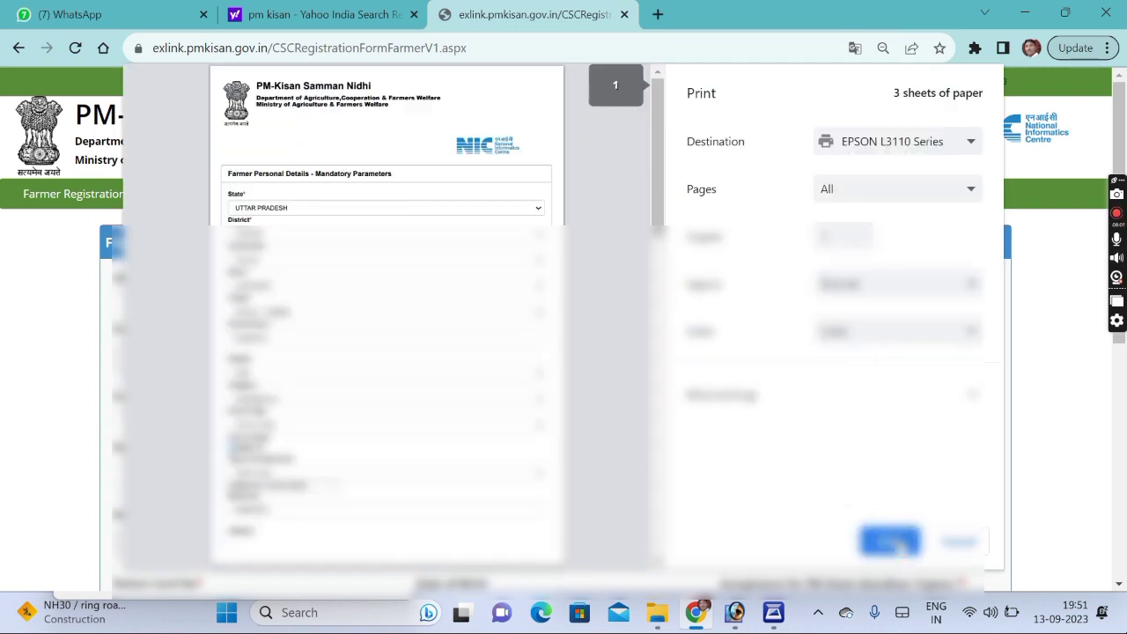
pyautogui.click(894, 542)
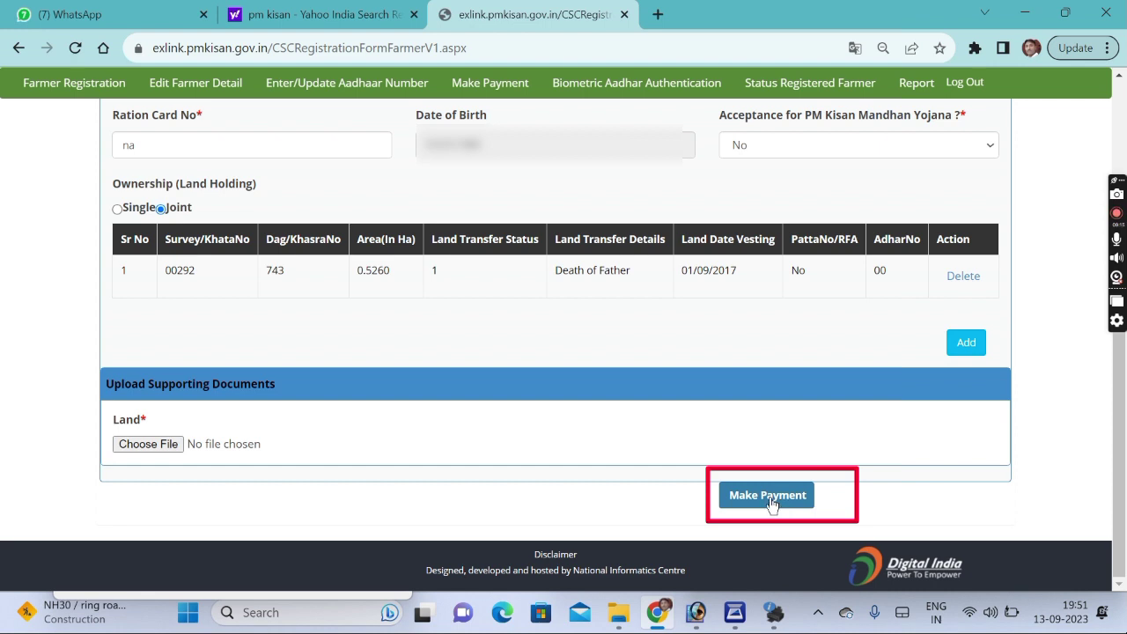
# Pay the Rs 5.34 registration fee by entering the CSC wallet password.
pyautogui.click(771, 502)
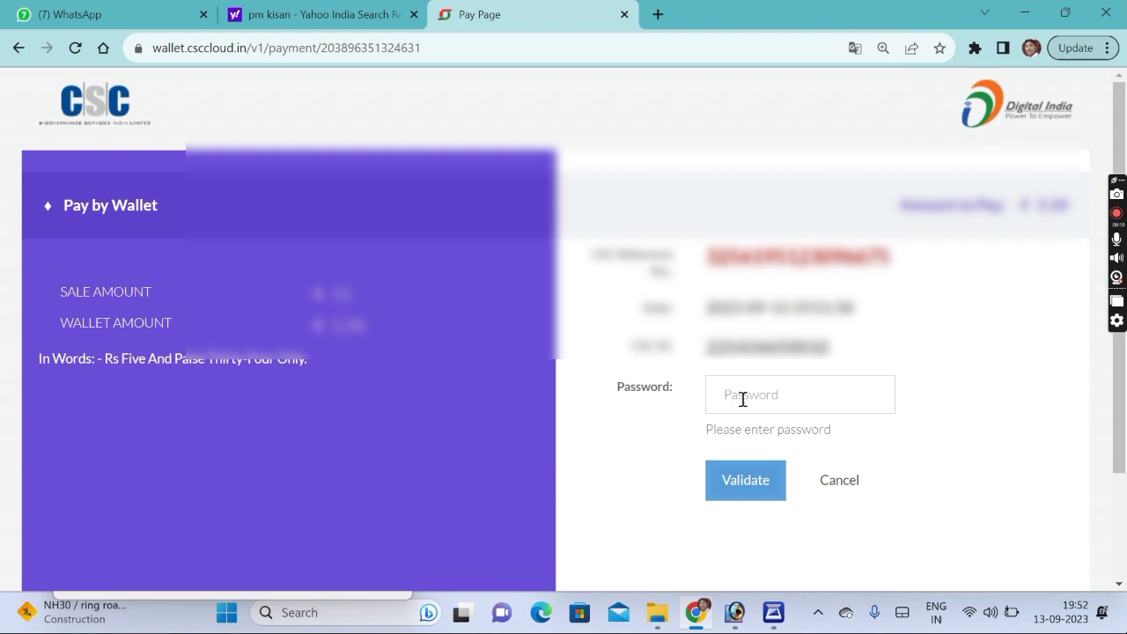
pyautogui.click(742, 399)
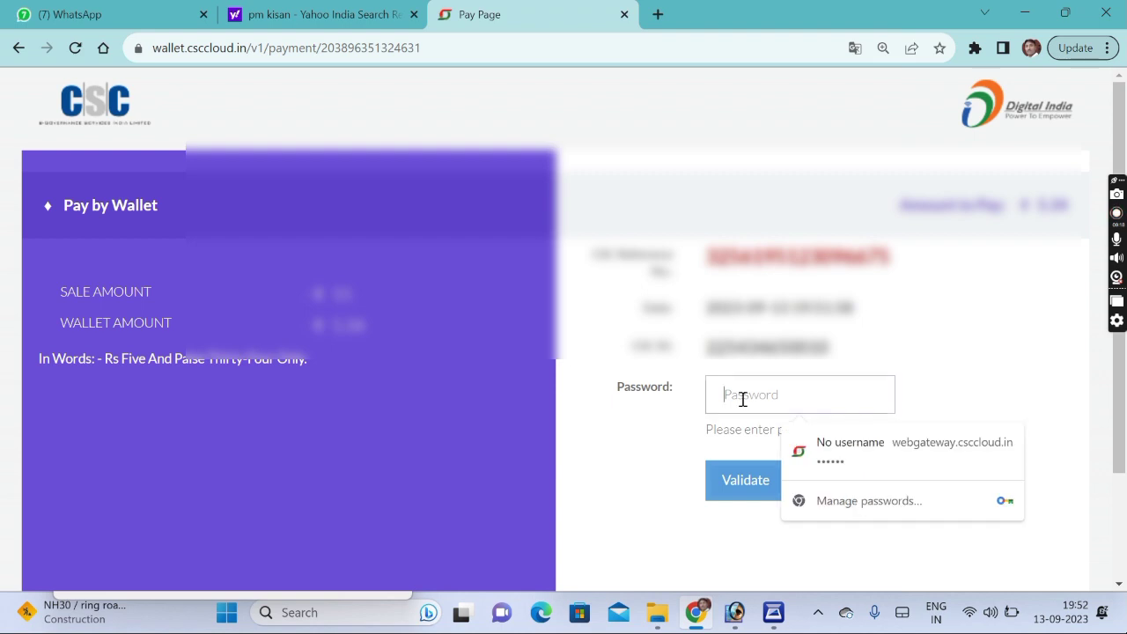
pyautogui.write('••••••')
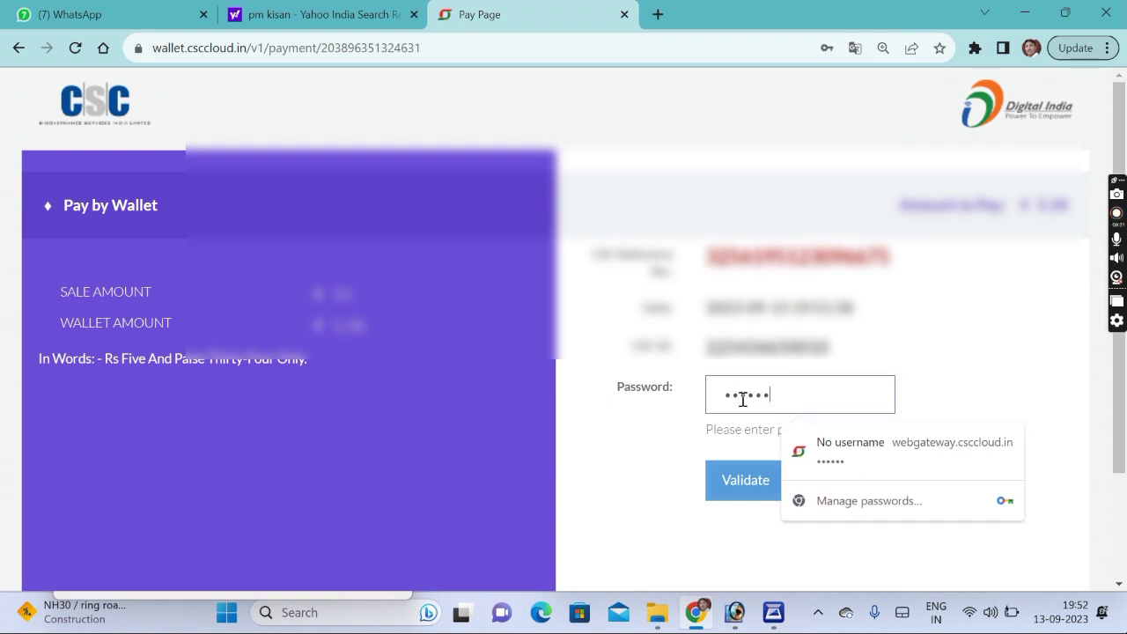
pyautogui.write('••')
pyautogui.press('Return')
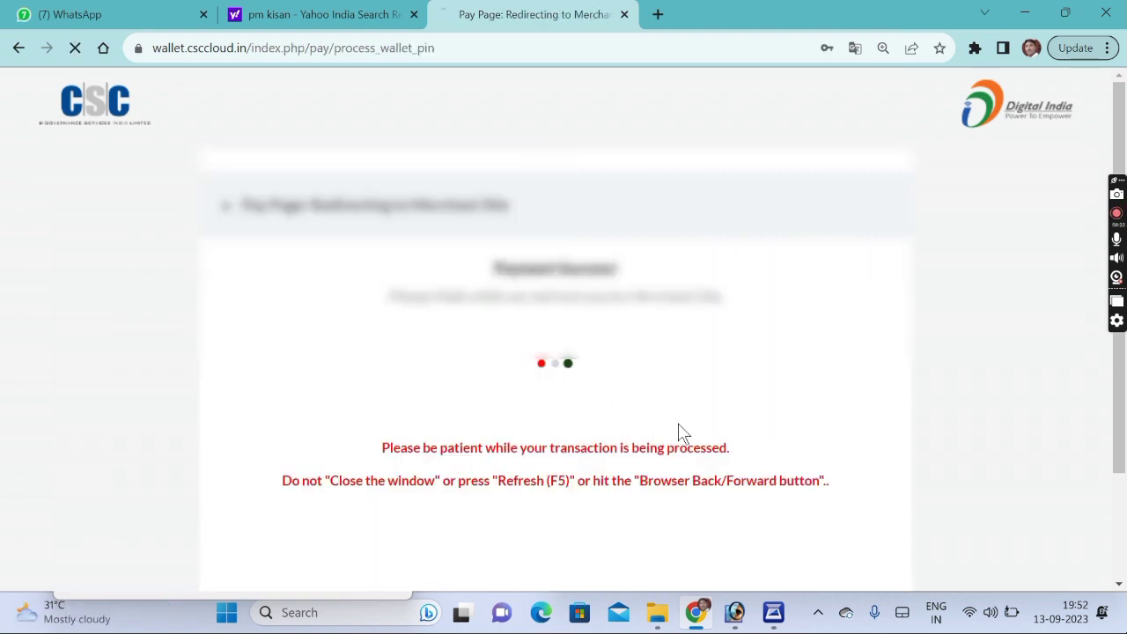